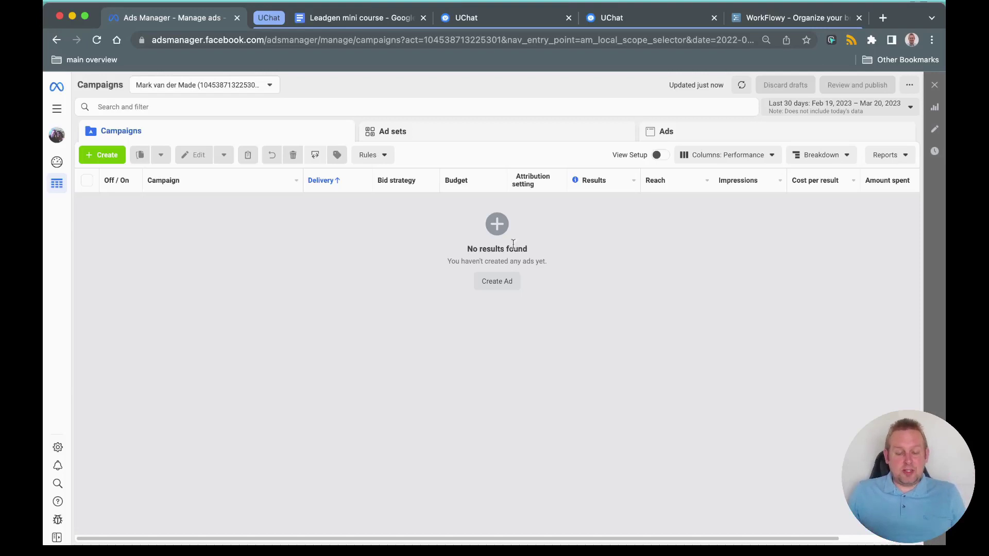
# - Start a new campaign with Leads as its objective
pyautogui.click(102, 160)
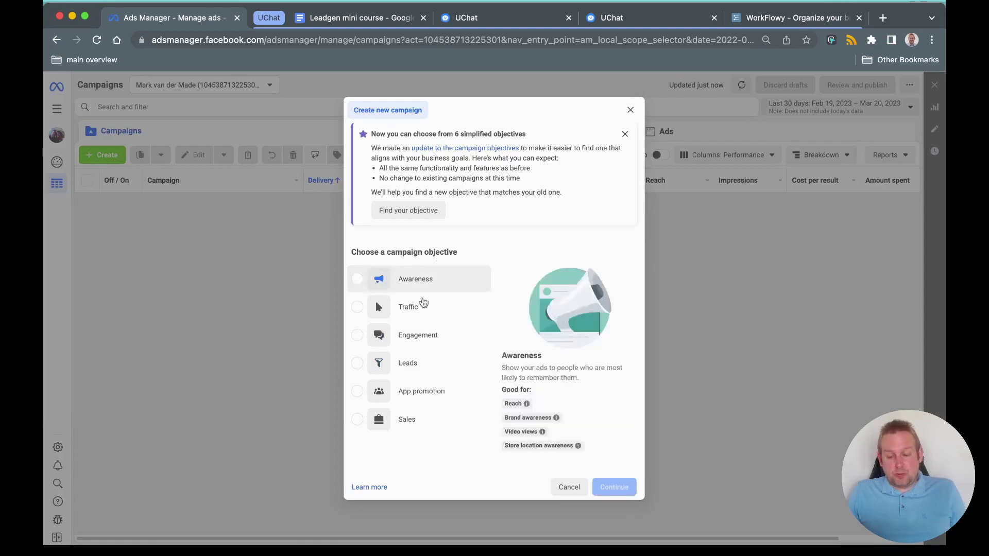
pyautogui.click(383, 368)
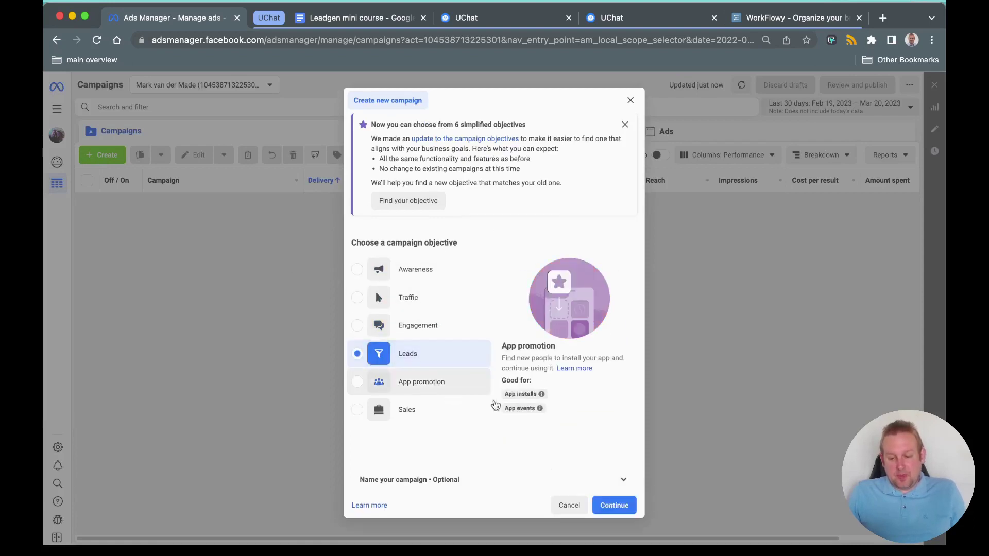
pyautogui.moveTo(517, 381)
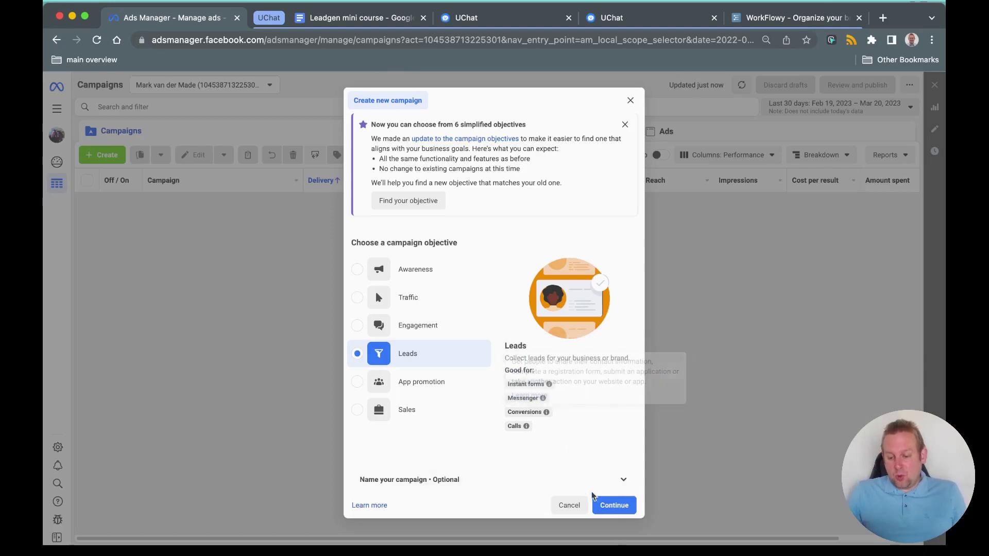
# - Choose the Manual leads campaign setup and rename the campaign 'Lead form demo'
pyautogui.click(605, 505)
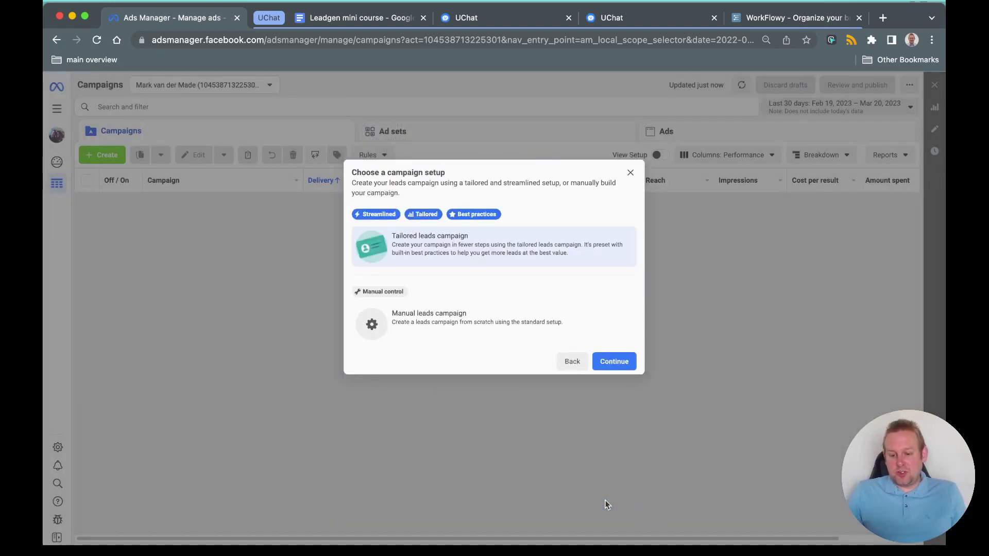
pyautogui.click(455, 324)
pyautogui.click(606, 361)
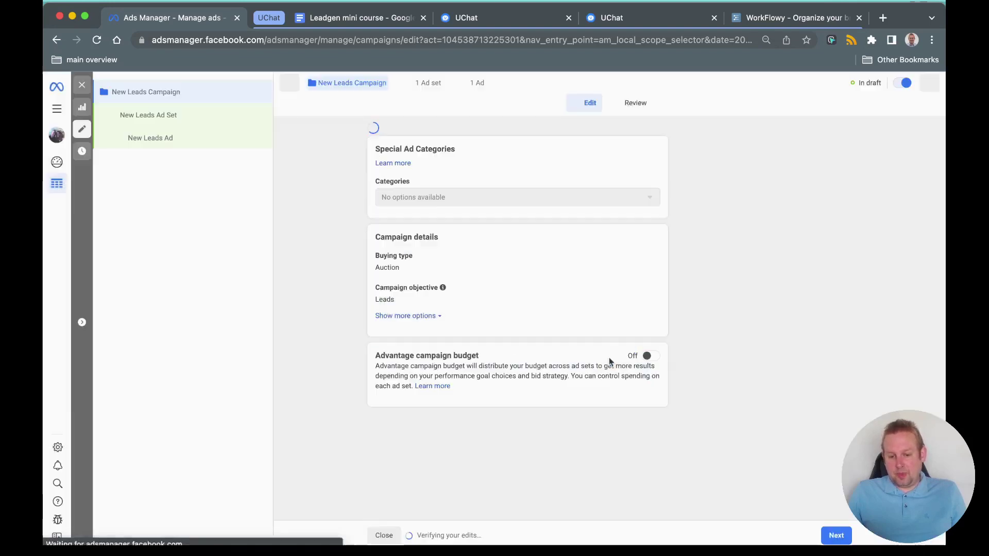
pyautogui.tripleClick(462, 160)
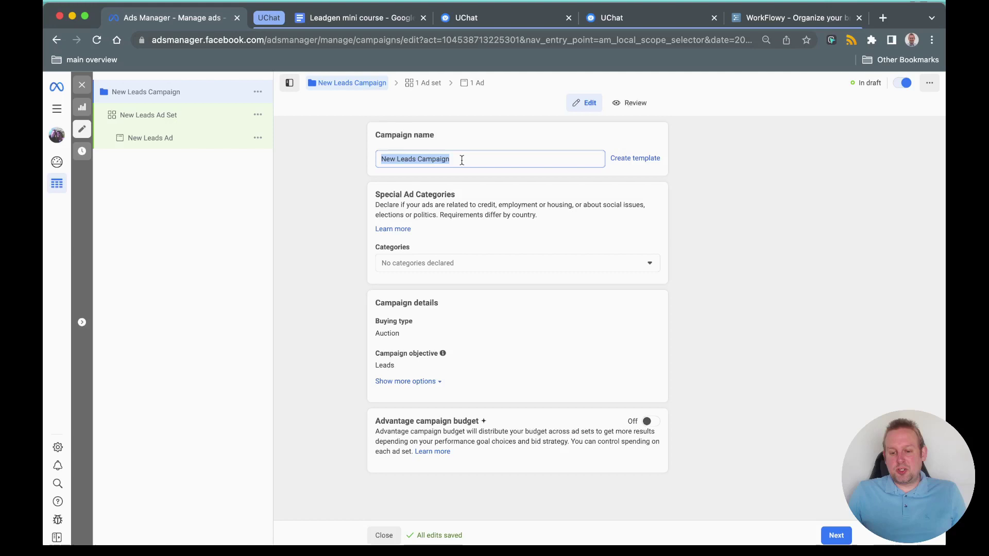
pyautogui.write('Lead fro')
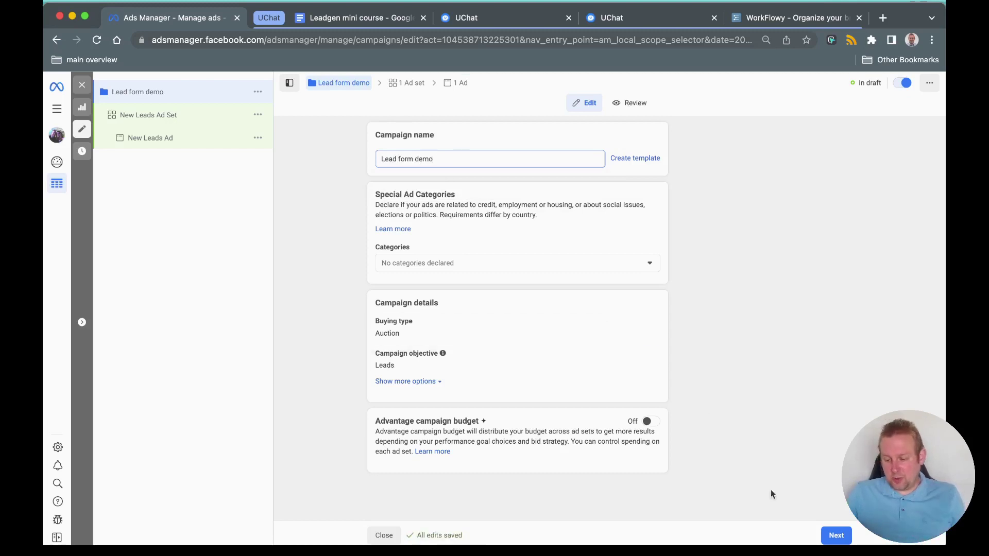
# - Advance to the ad set and review its Instant forms conversion settings
pyautogui.click(826, 536)
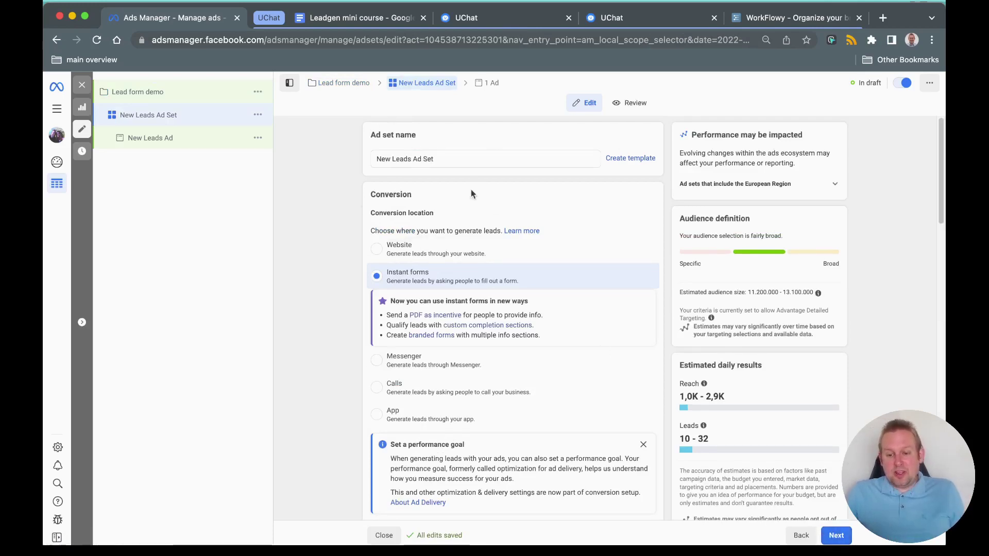
pyautogui.scroll(-3, 468, 193)
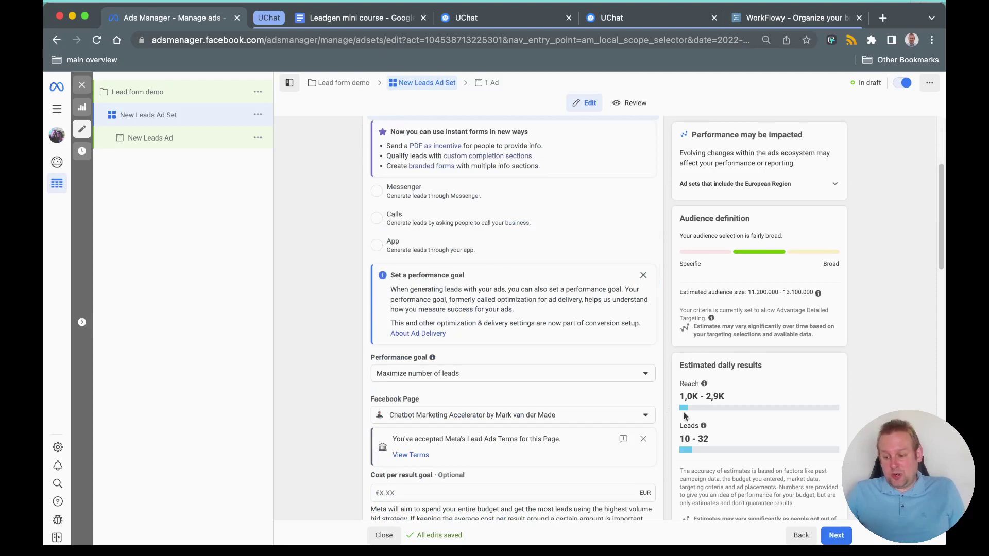
# - Advance to the ad and start a new instant form under Destination
pyautogui.click(836, 536)
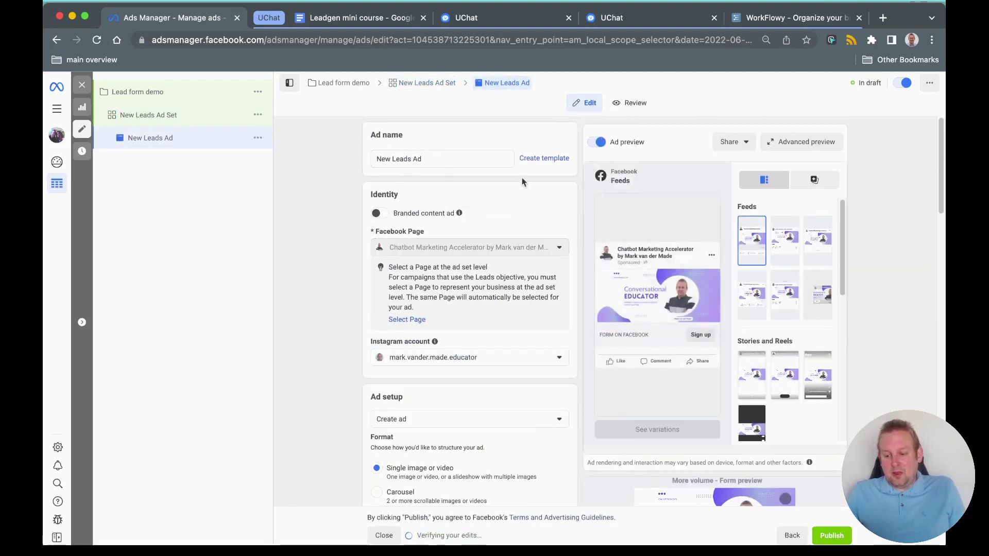
pyautogui.scroll(-5, 391, 201)
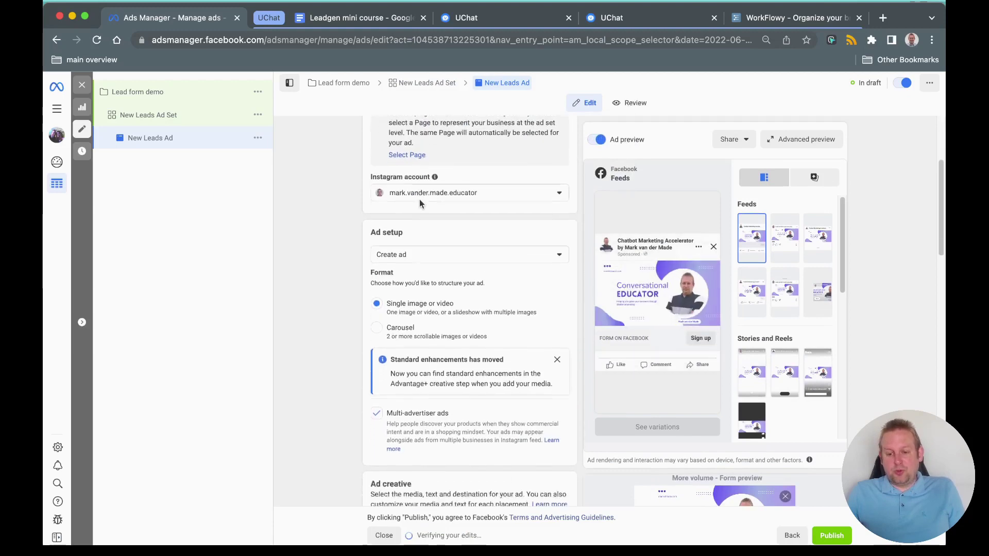
pyautogui.scroll(-10, 422, 208)
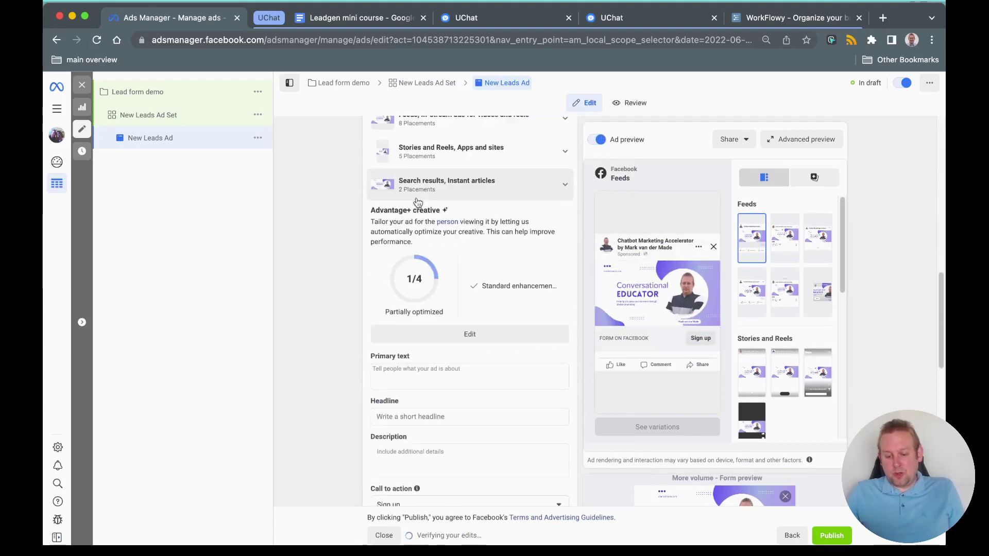
pyautogui.scroll(-9, 418, 202)
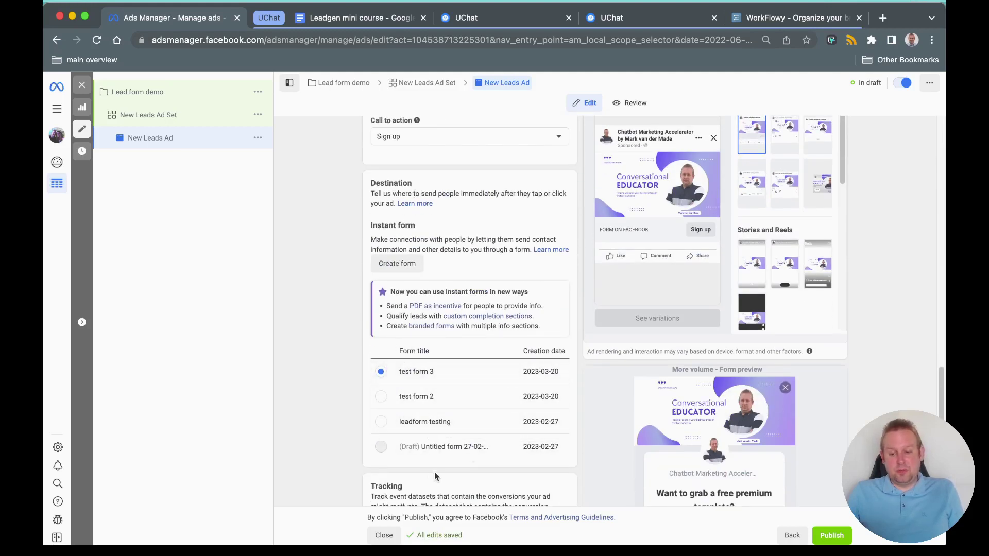
pyautogui.click(398, 263)
# - Name the new instant form 'Lead form demo' and view its Settings
pyautogui.click(345, 191)
pyautogui.press('super+a')
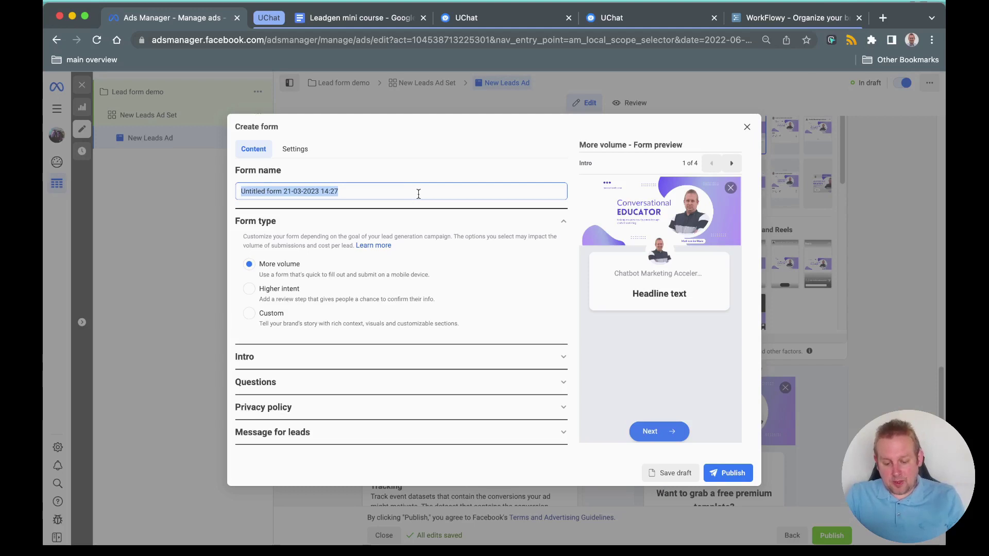
pyautogui.write('Lead form demo')
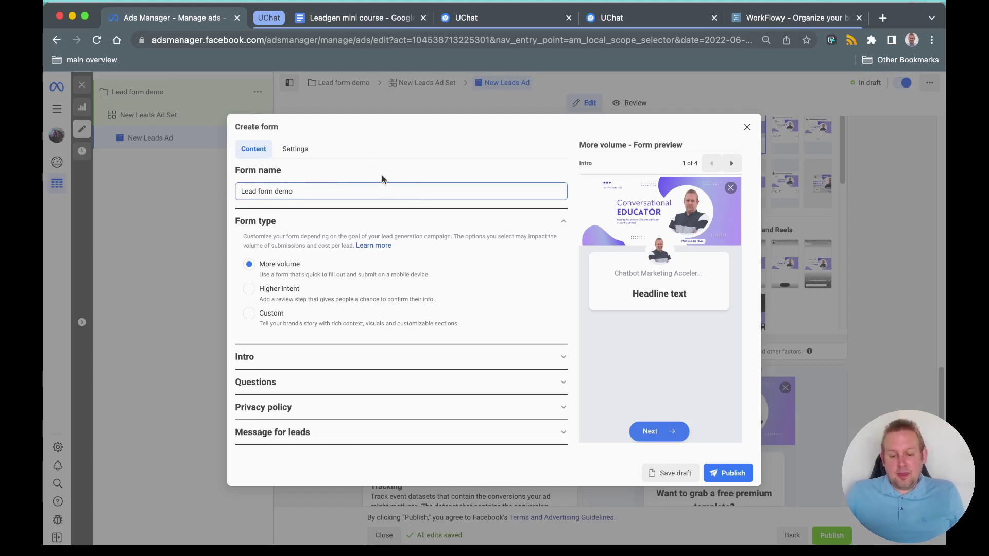
pyautogui.click(295, 149)
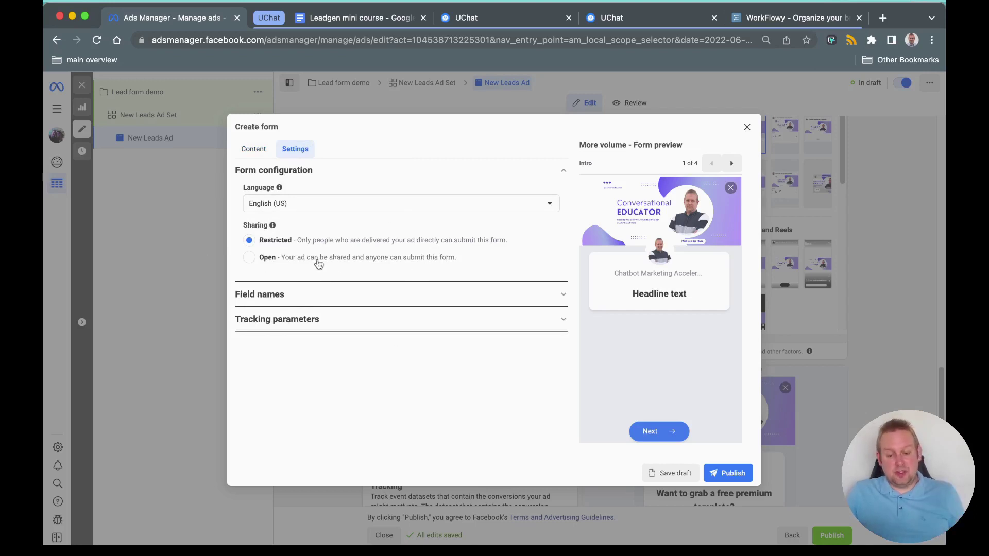
# - Set form sharing to Open, review Field names and Tracking parameters, then return to Content
pyautogui.click(276, 258)
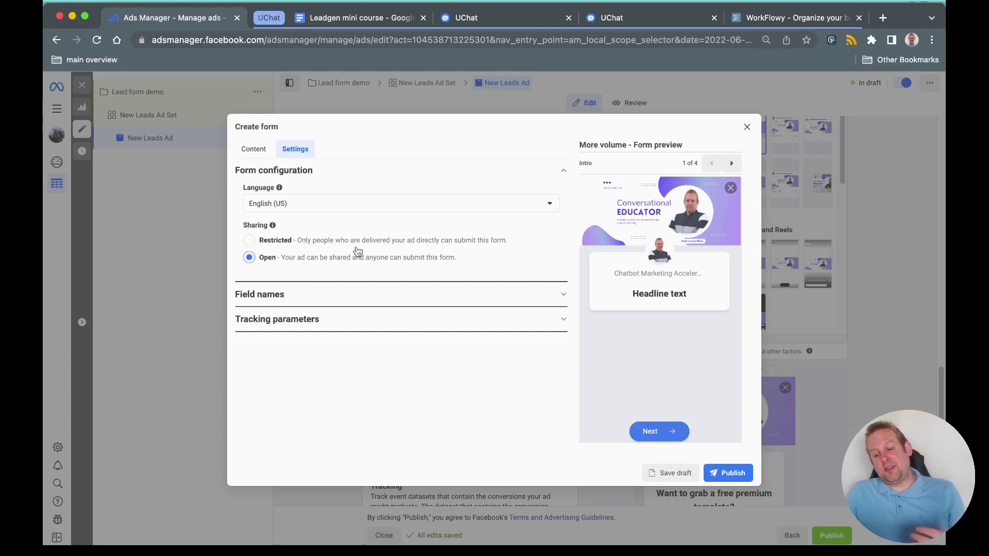
pyautogui.click(323, 299)
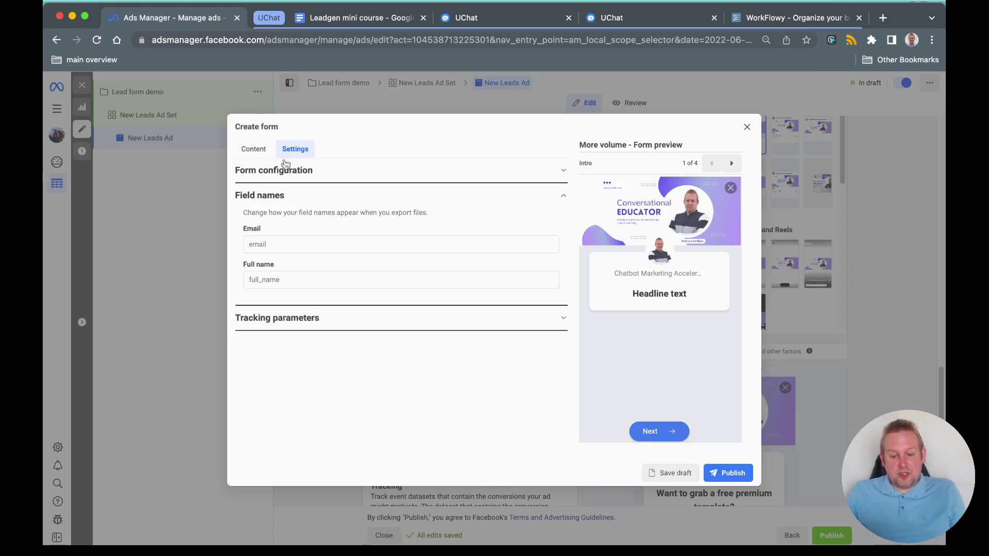
pyautogui.click(279, 246)
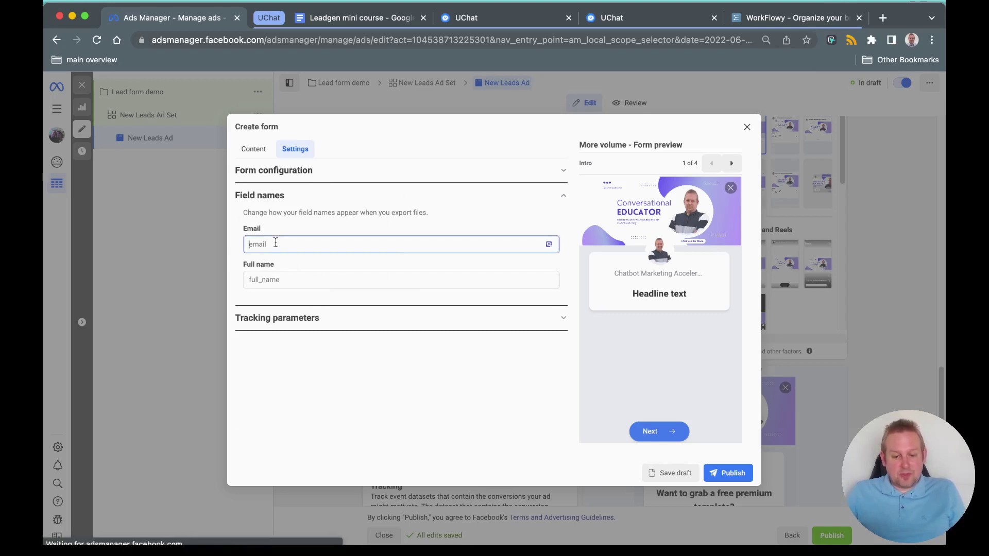
pyautogui.click(439, 197)
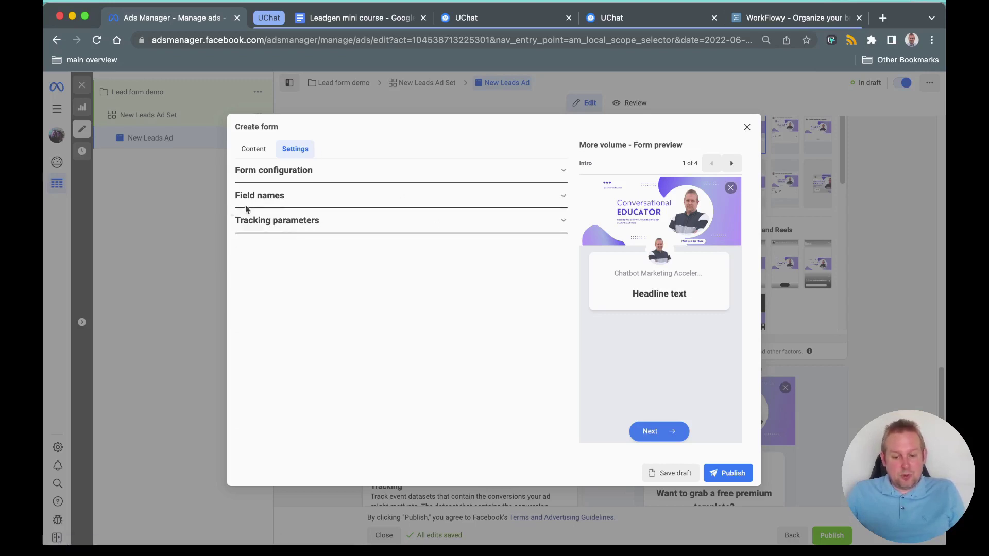
pyautogui.click(300, 204)
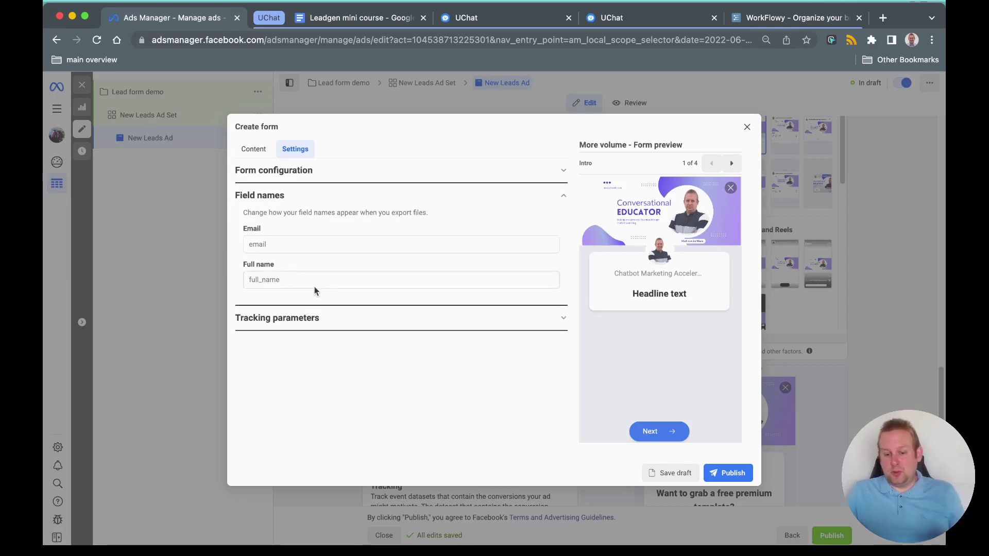
pyautogui.click(304, 319)
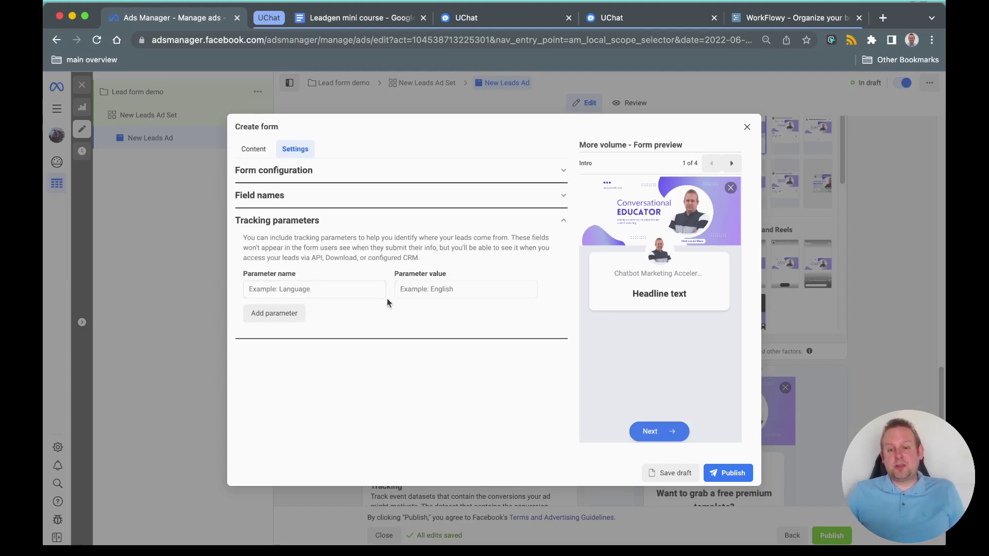
pyautogui.click(254, 150)
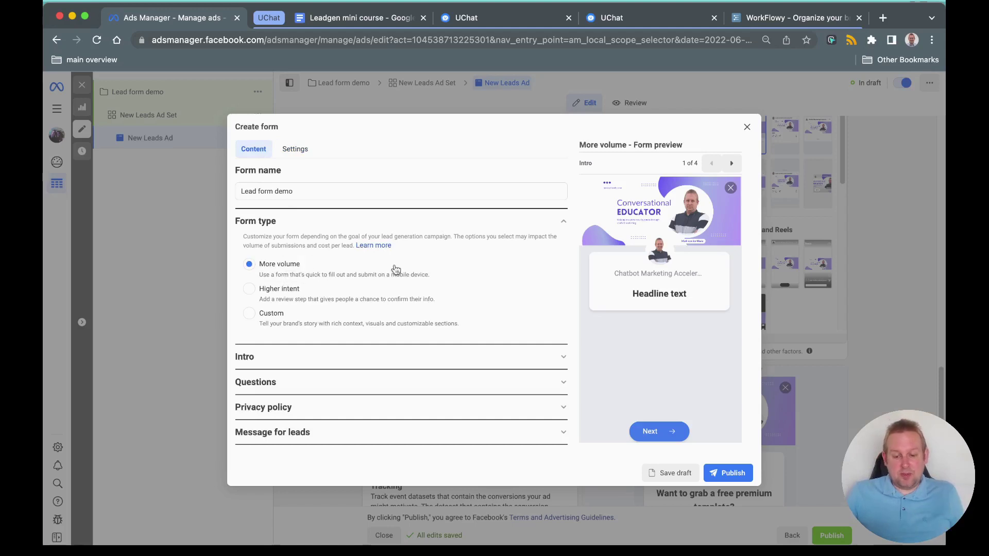
# - Set the intro background to Use uploaded image and bring up the upload picker
pyautogui.click(272, 357)
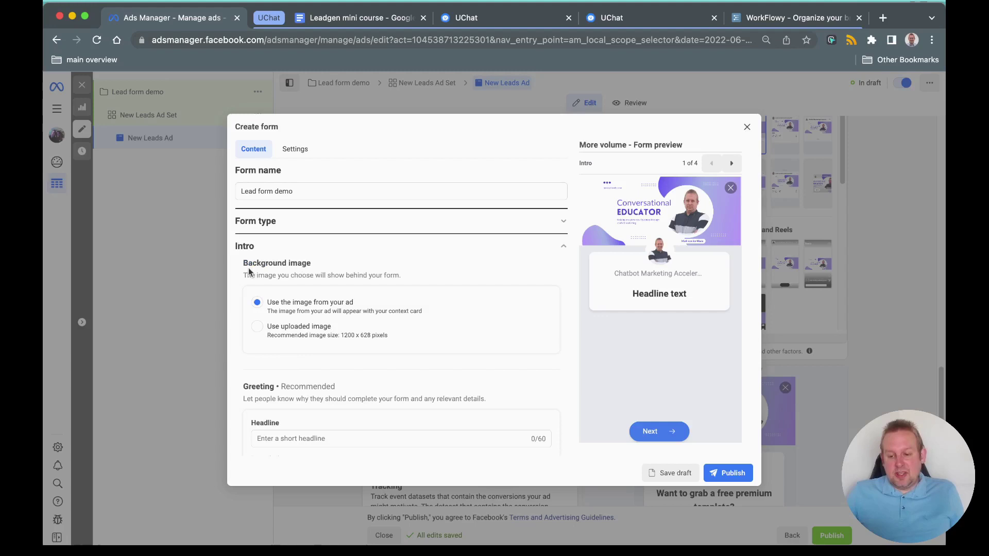
pyautogui.scroll(-2, 465, 255)
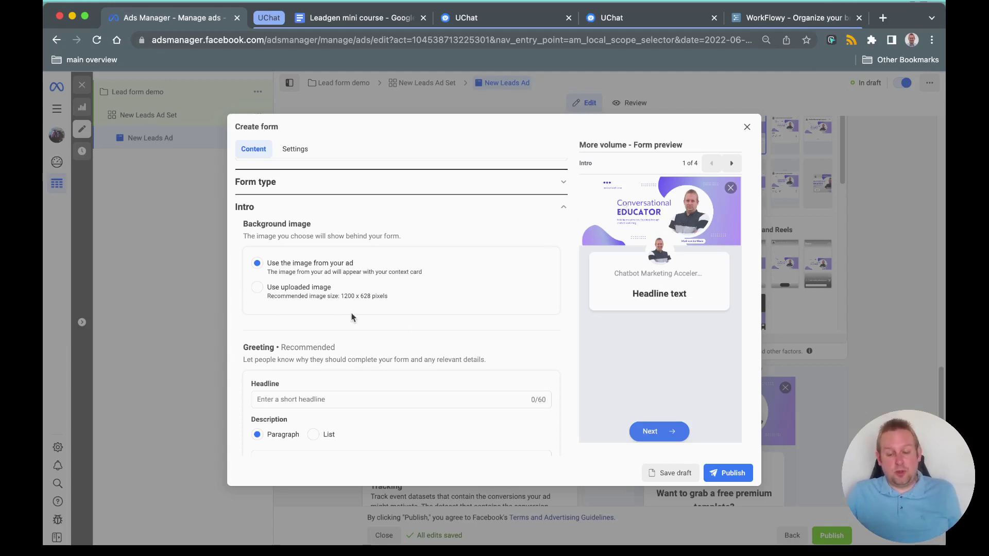
pyautogui.click(258, 288)
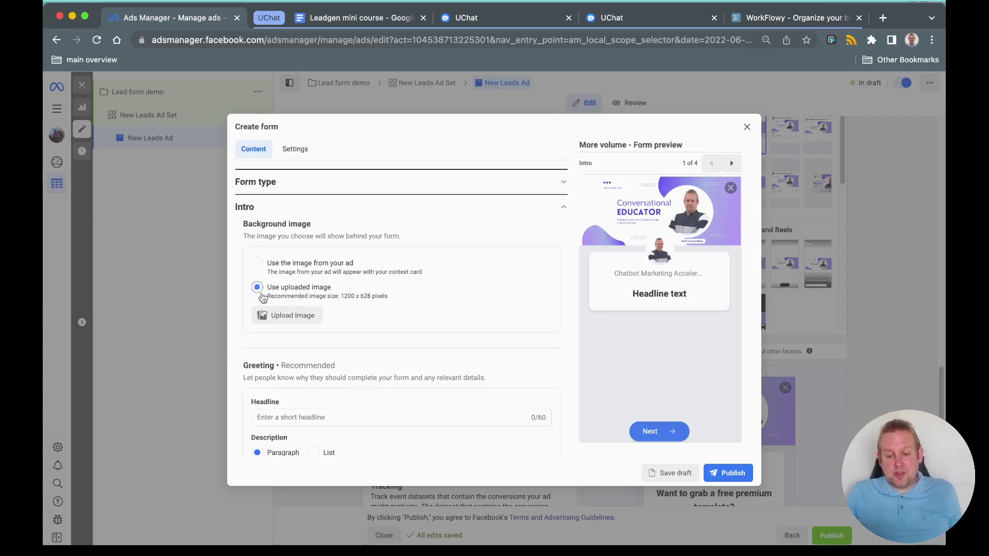
pyautogui.click(308, 321)
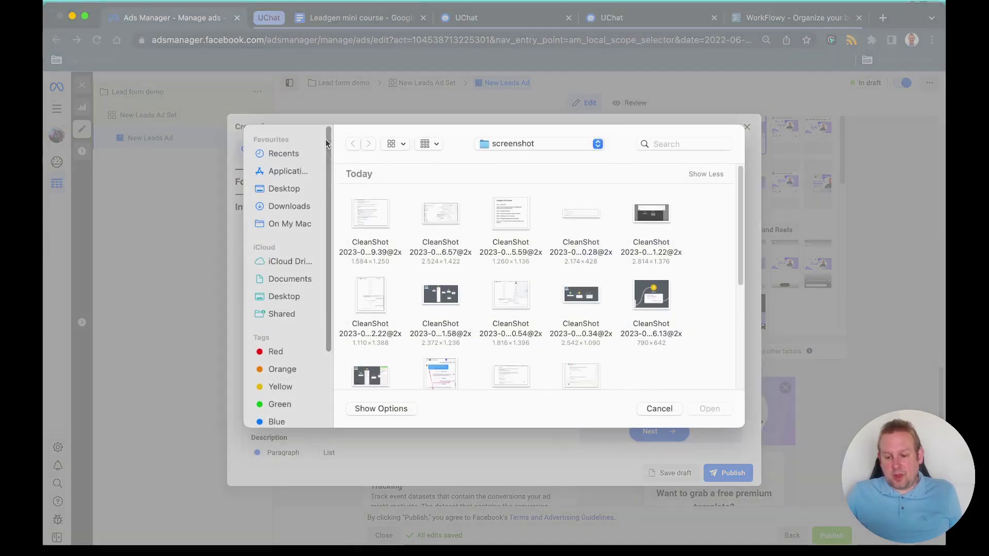
# - Upload the 1280x720 image from Downloads as the form's intro background
pyautogui.click(311, 207)
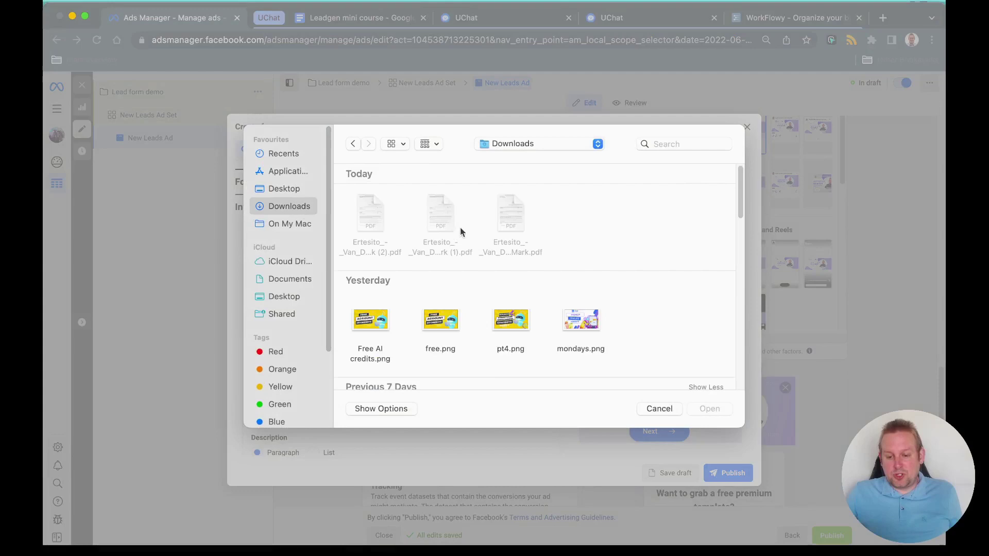
pyautogui.scroll(-2, 420, 260)
pyautogui.scroll(-3, 420, 262)
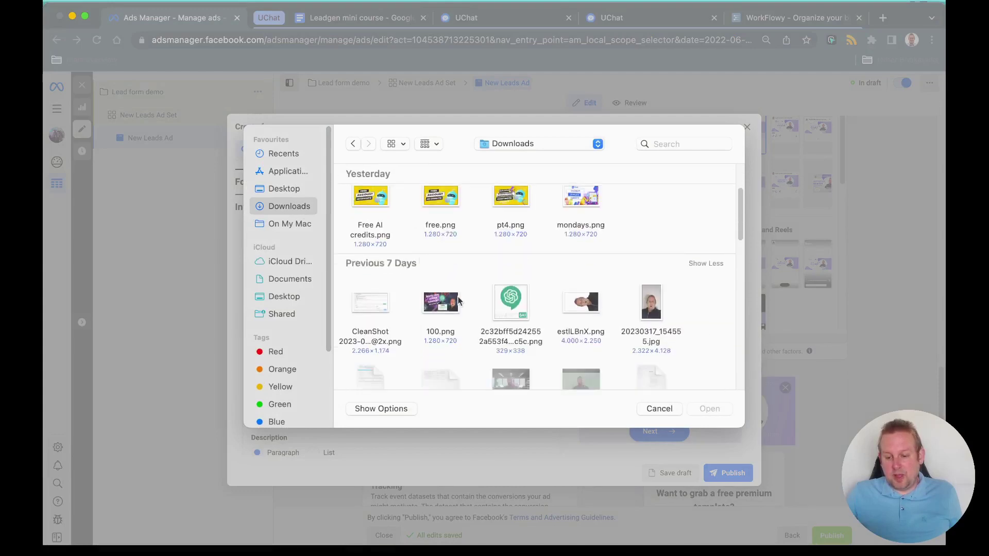
pyautogui.doubleClick(457, 302)
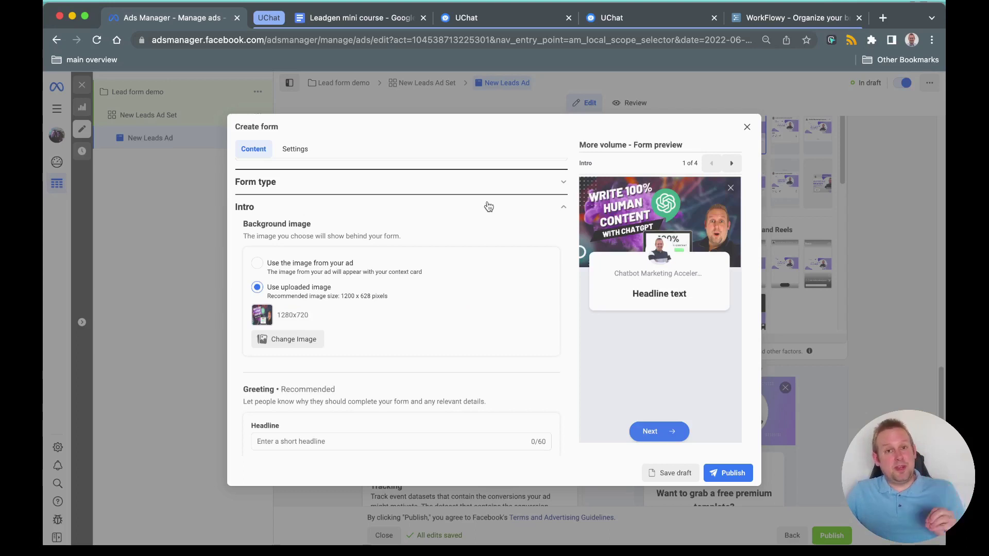
# - Enter the greeting headline and the description 'Just fill in your data below and I will send it to you'
pyautogui.scroll(-5, 407, 323)
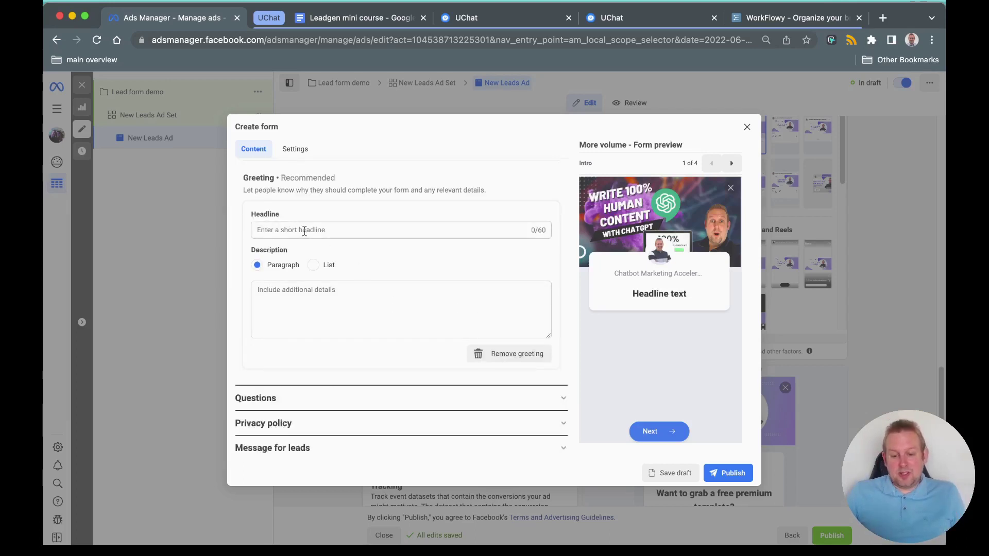
pyautogui.click(306, 232)
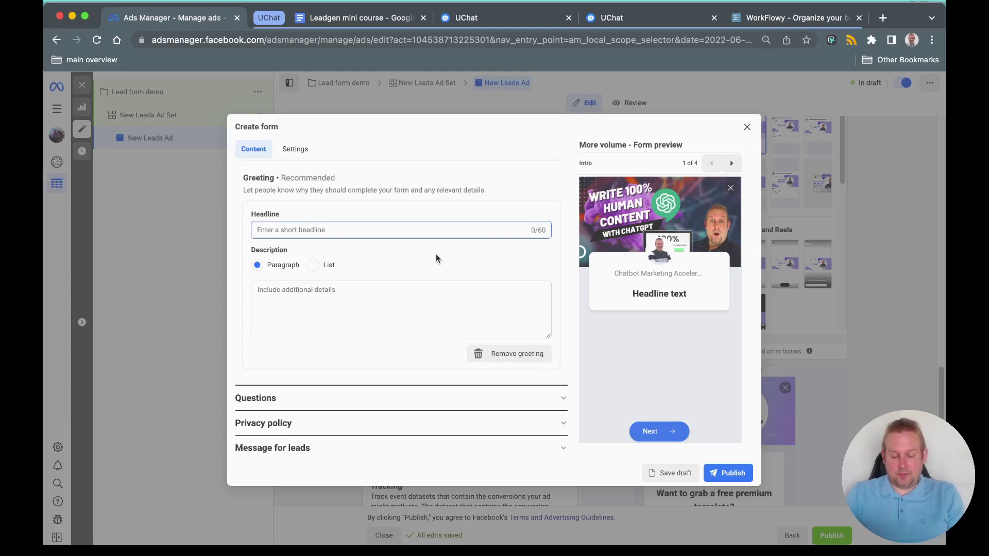
pyautogui.write('Want ')
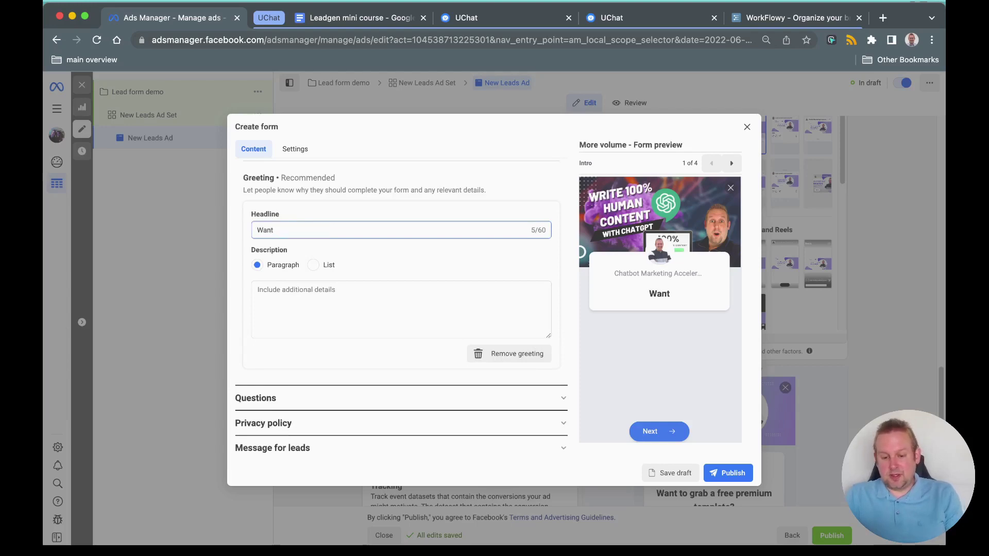
pyautogui.write('to learn')
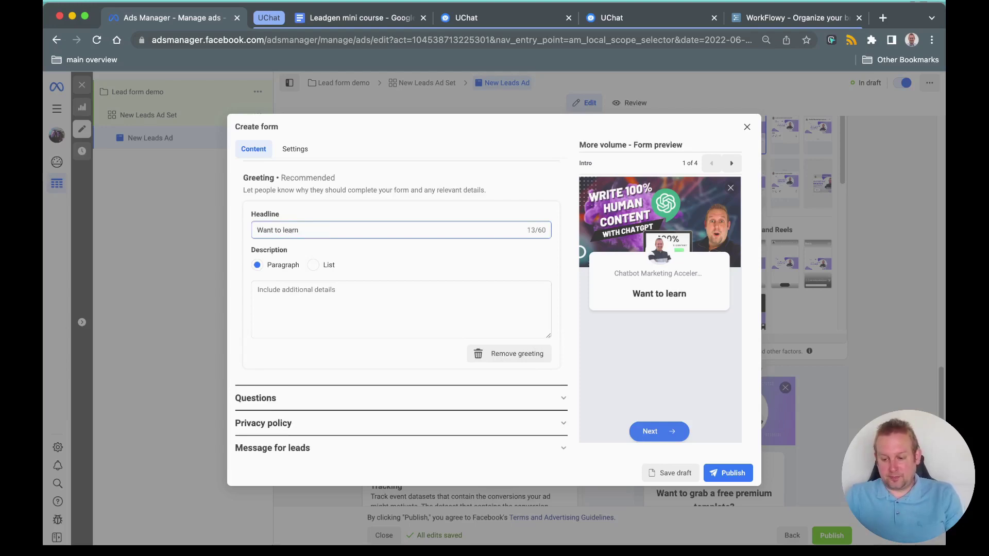
pyautogui.write(' how to ')
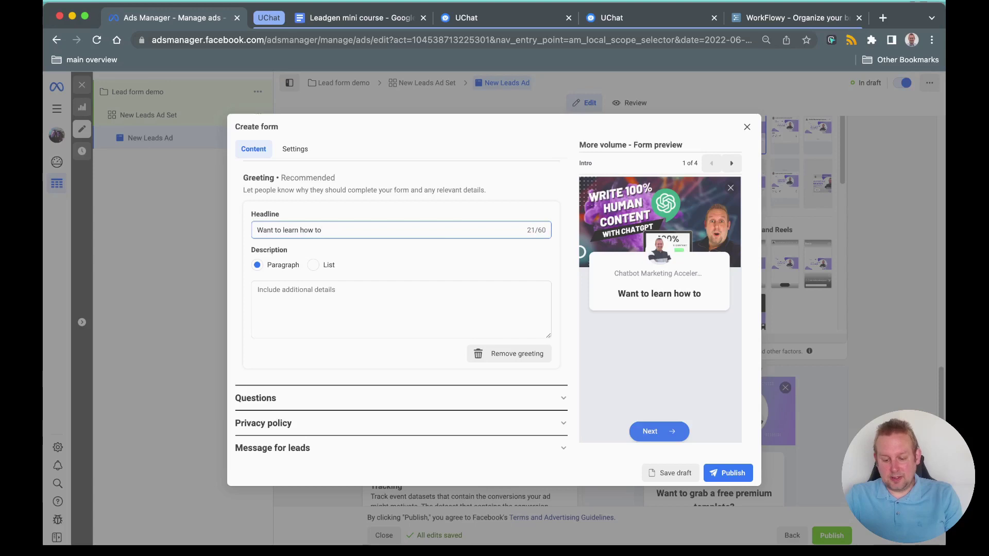
pyautogui.write('write')
pyautogui.press('BackSpace')
pyautogui.press('BackSpace')
pyautogui.press('BackSpace')
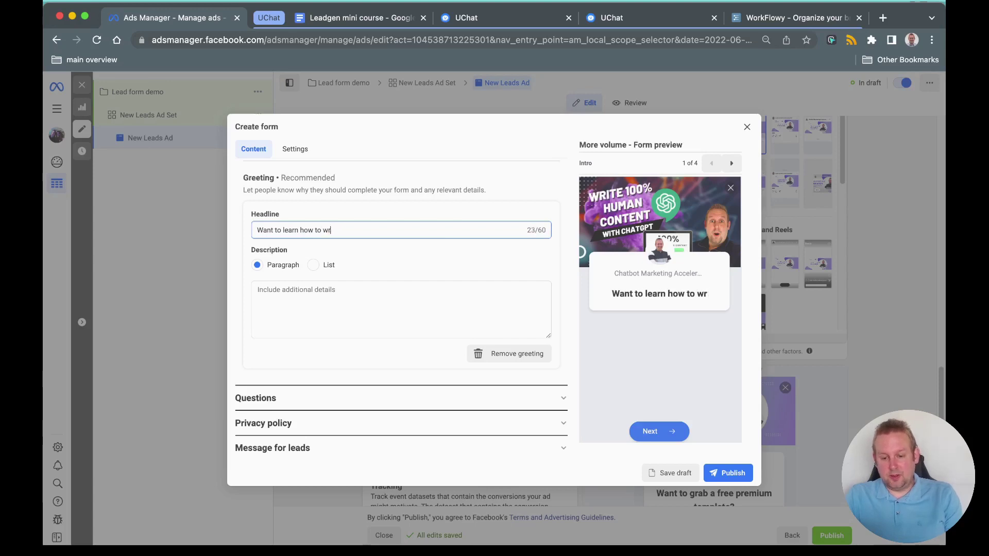
pyautogui.write('ite 100%')
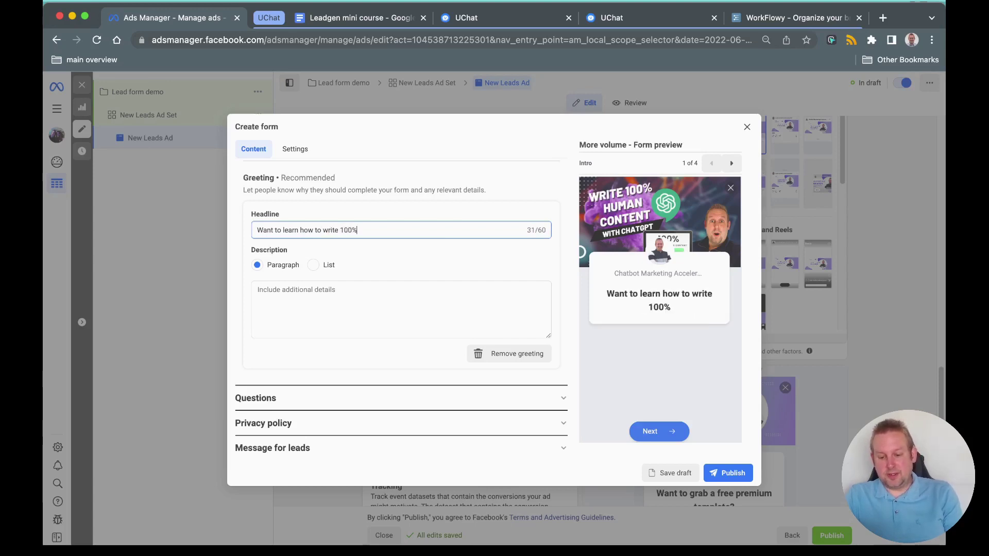
pyautogui.write(' human ')
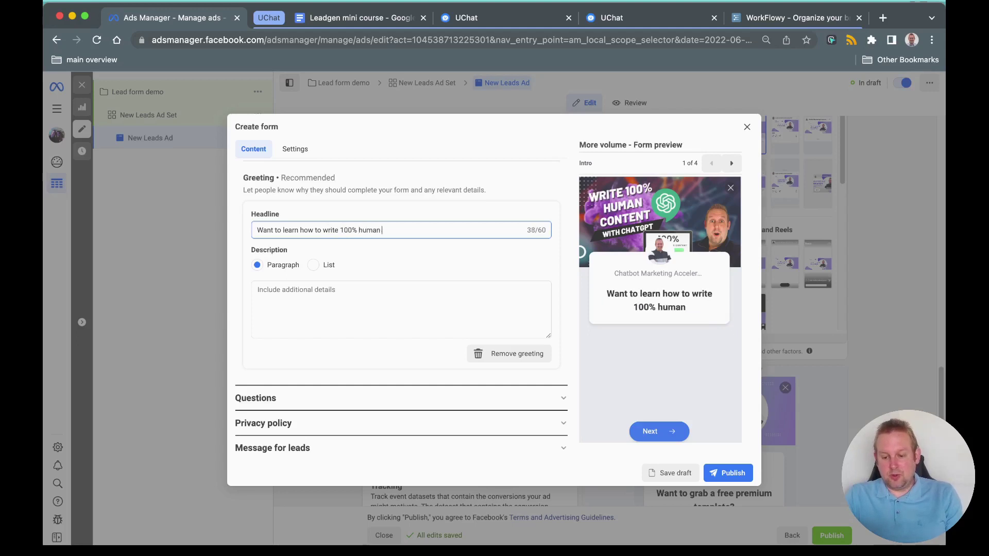
pyautogui.write('copies')
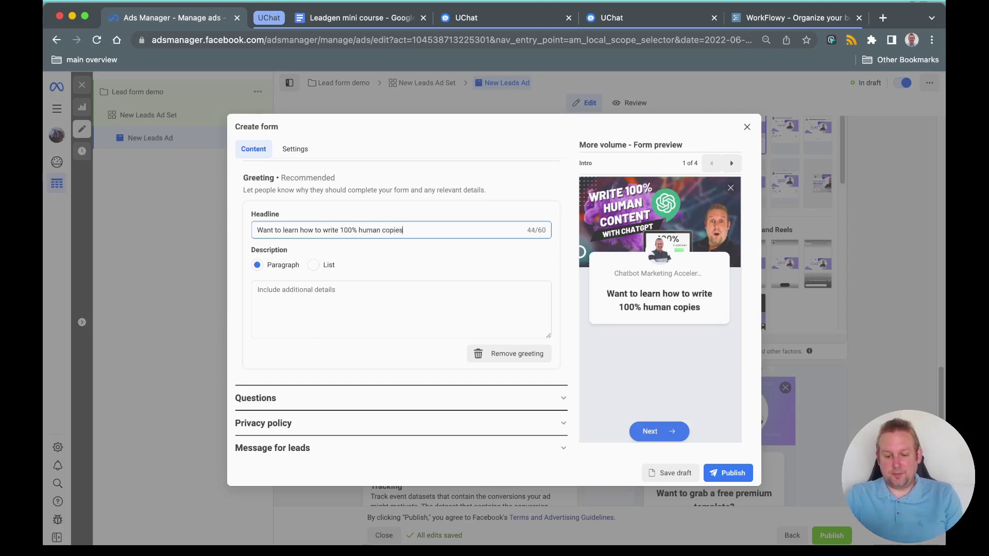
pyautogui.write(' with Chat')
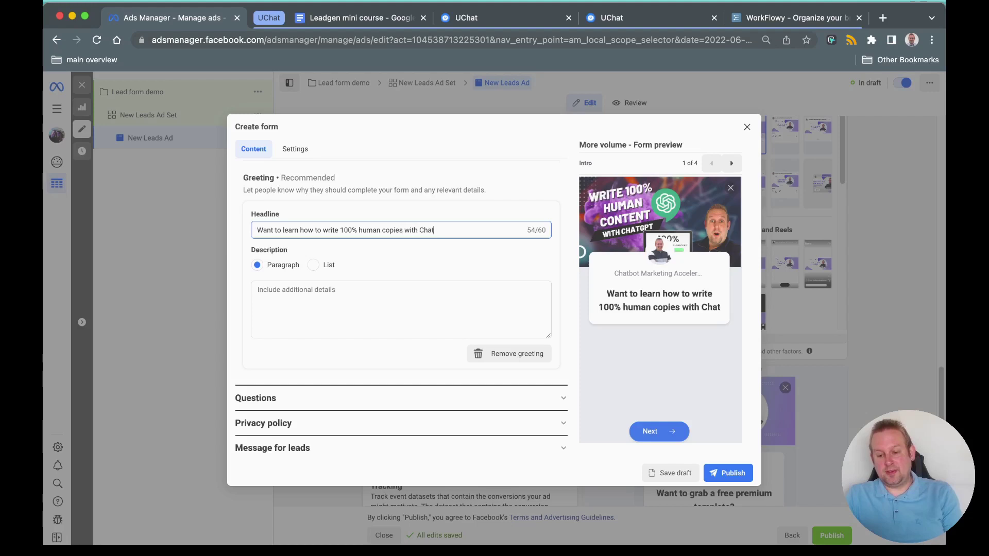
pyautogui.write('GPT?')
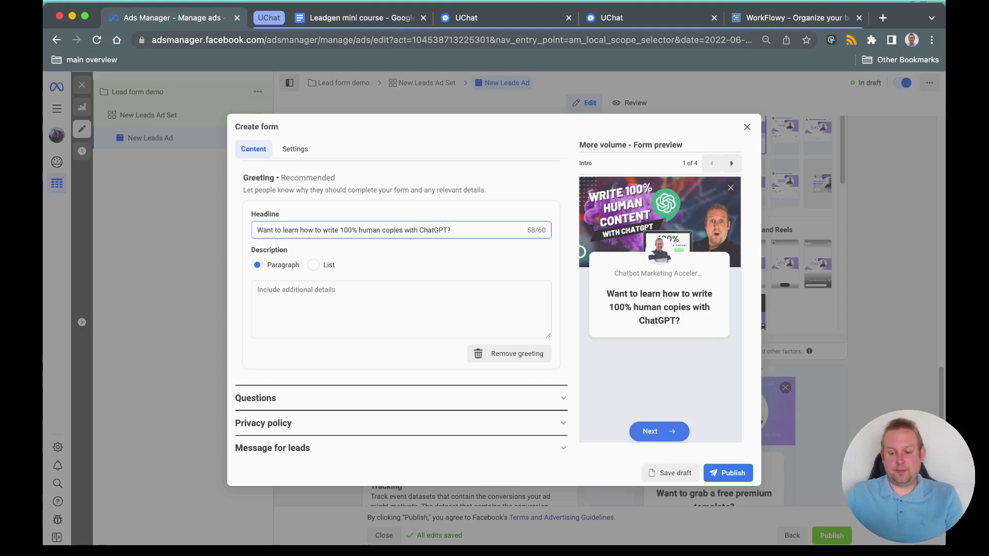
pyautogui.click(345, 296)
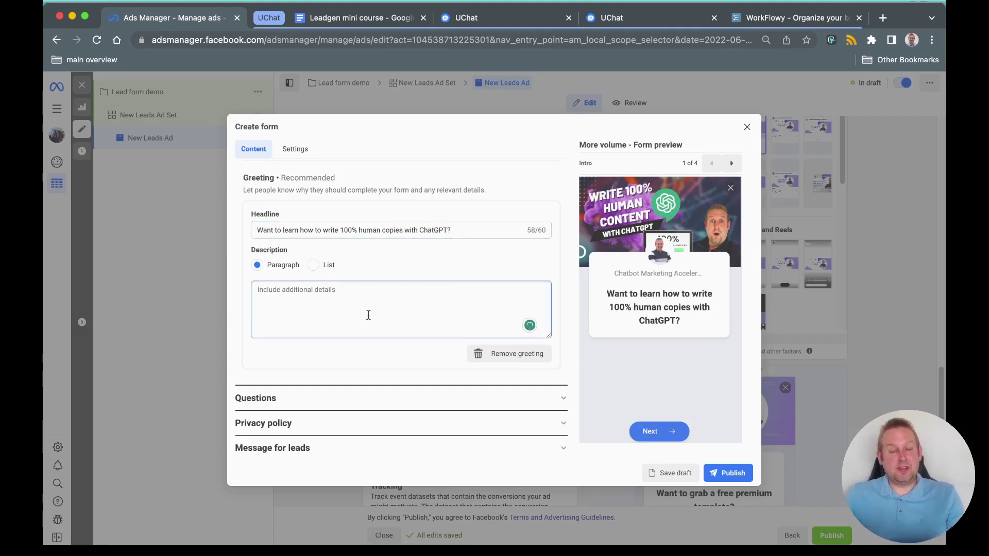
pyautogui.write('Jus')
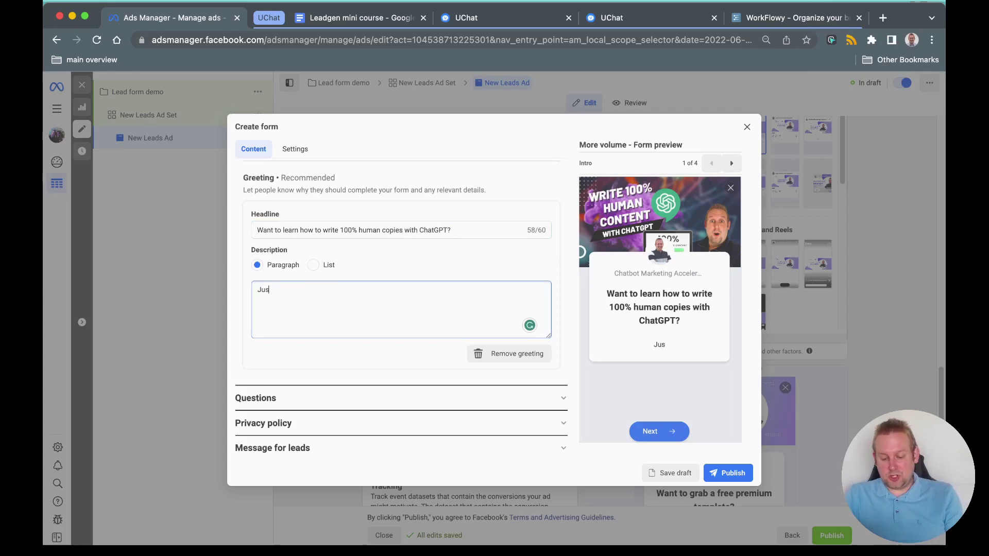
pyautogui.write('t fill in yo')
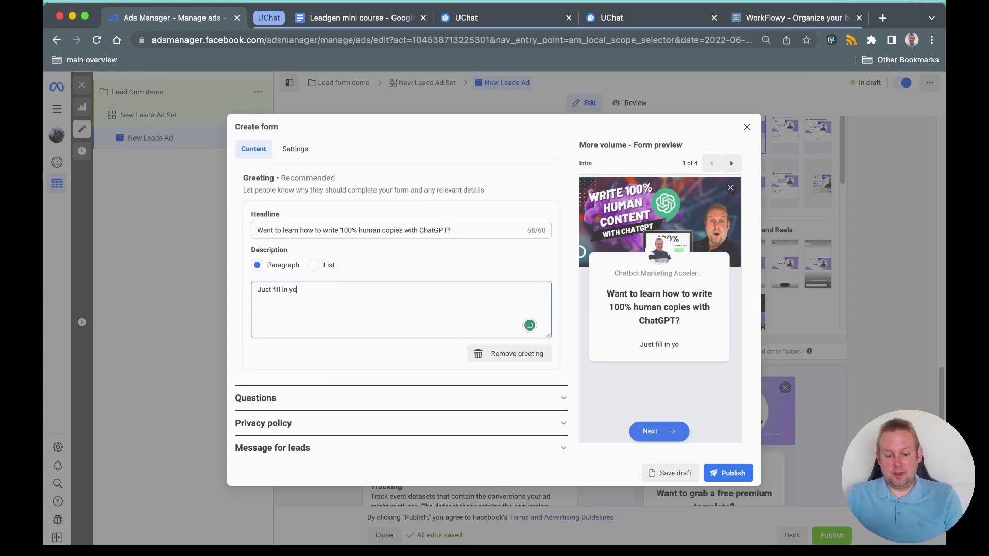
pyautogui.write('ur da')
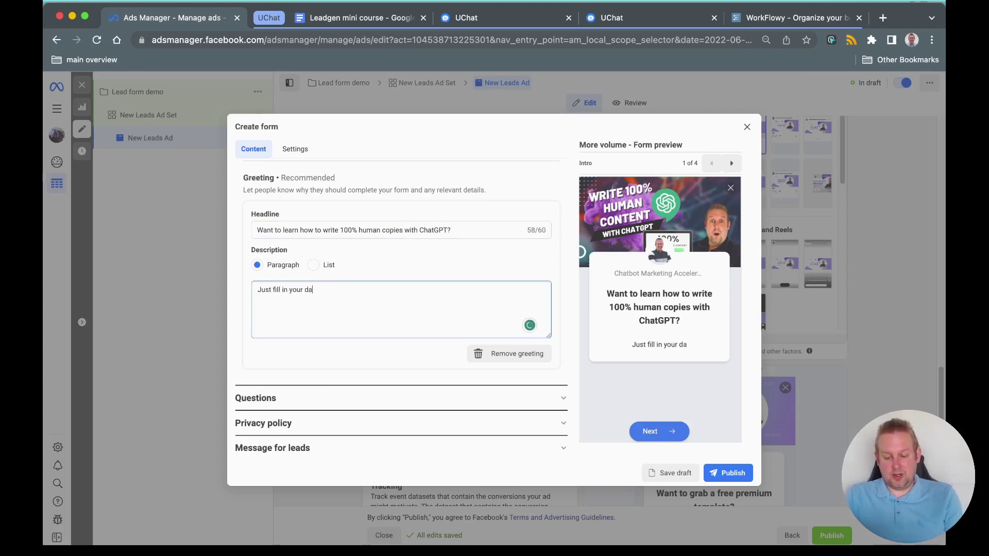
pyautogui.write('ta below a')
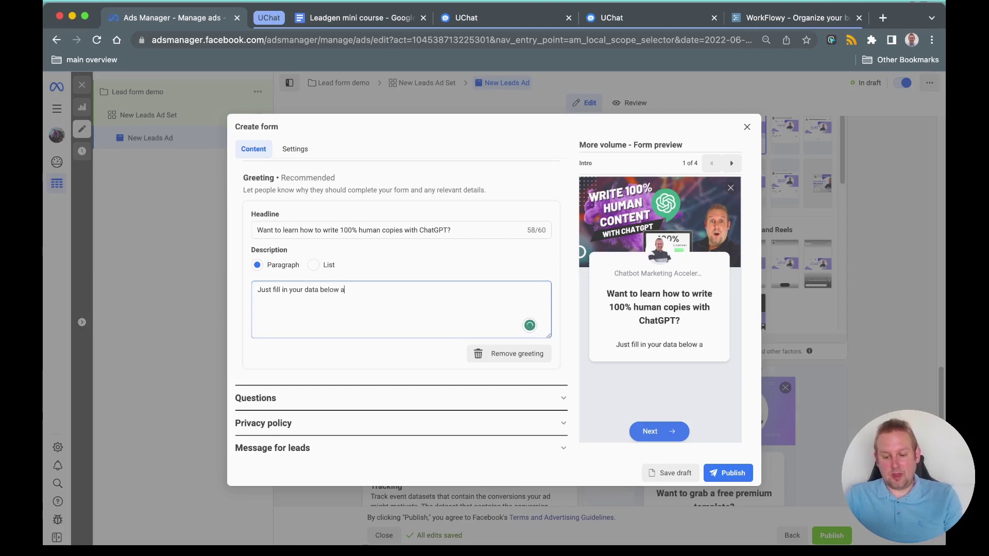
pyautogui.write('nd I will send it to you')
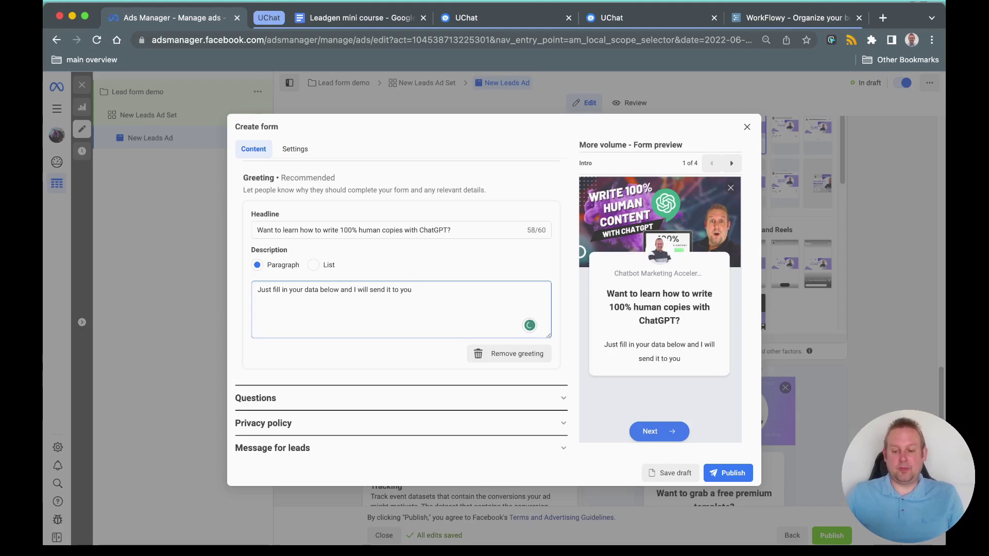
pyautogui.click(315, 404)
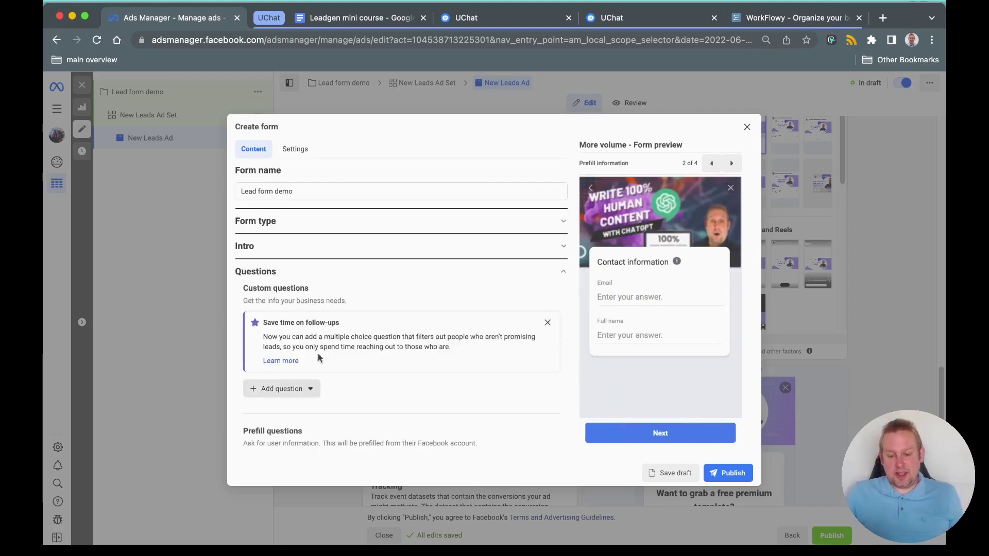
pyautogui.scroll(-2, 374, 290)
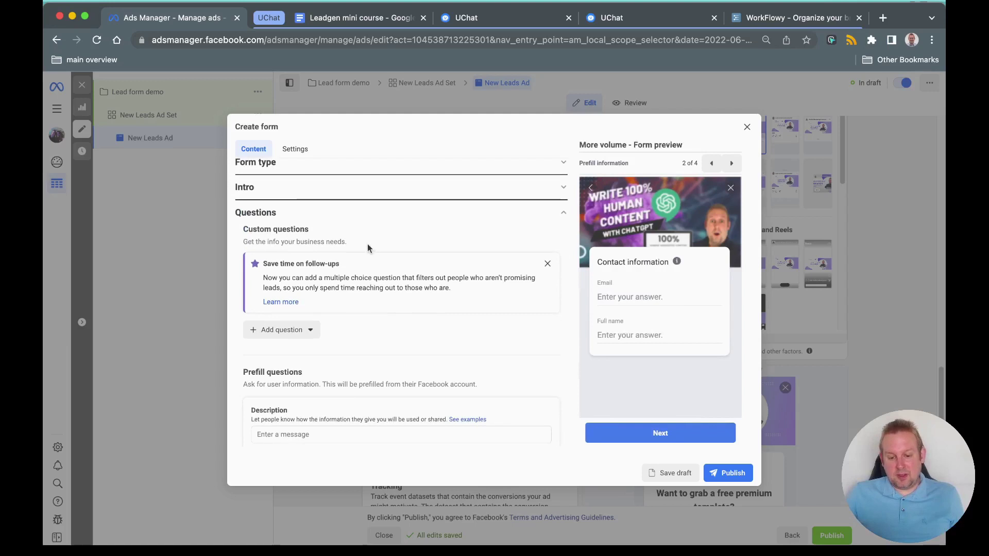
pyautogui.scroll(-2, 368, 248)
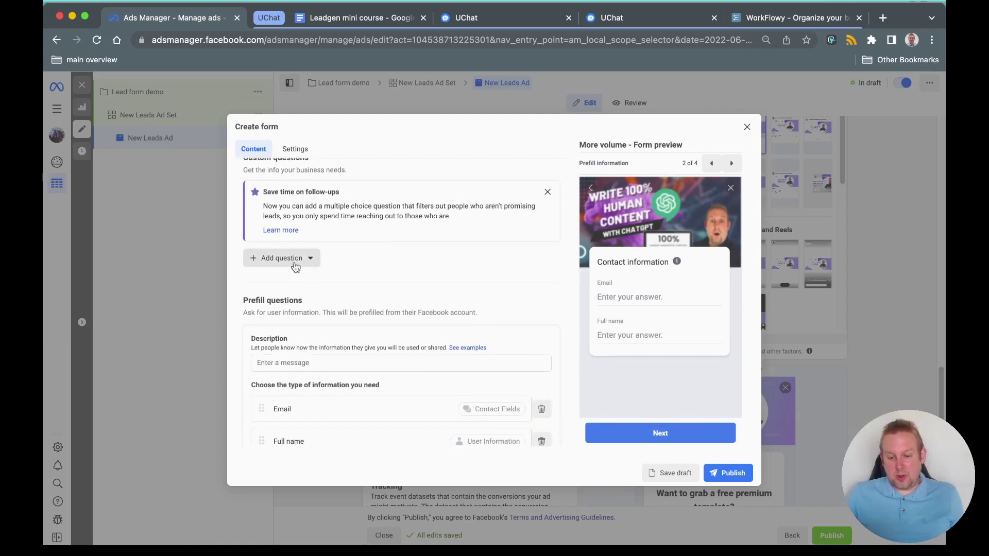
pyautogui.scroll(3, 349, 322)
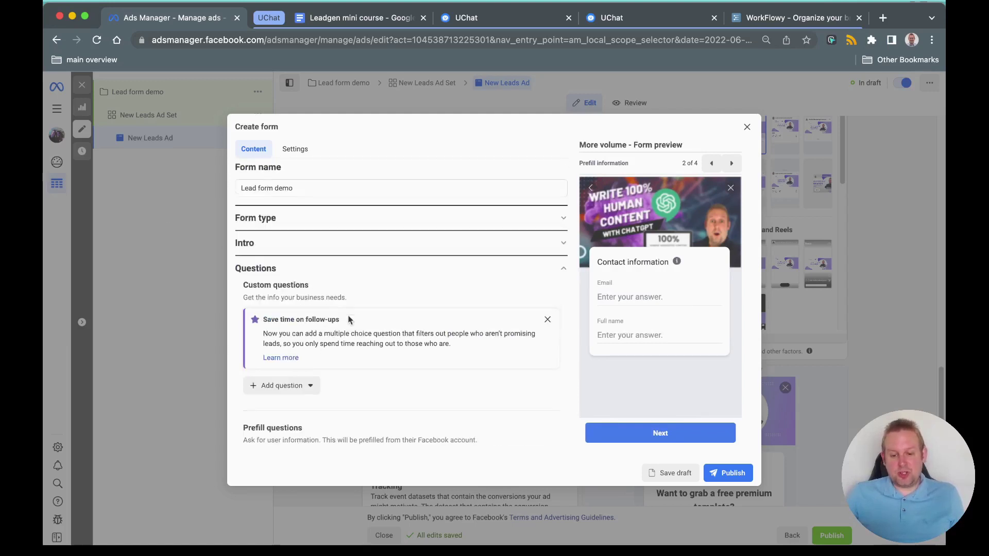
pyautogui.scroll(-6, 351, 309)
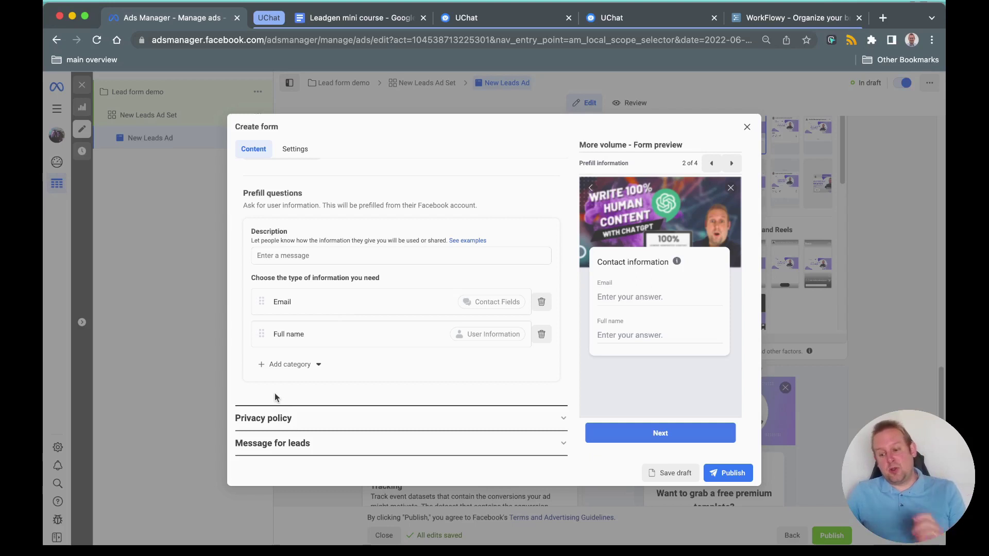
pyautogui.scroll(5, 277, 390)
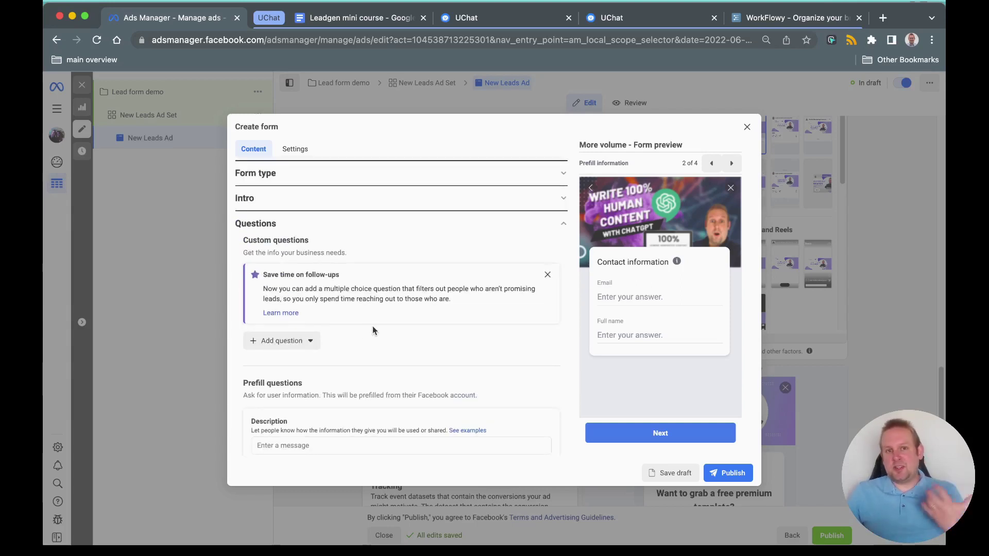
pyautogui.click(314, 341)
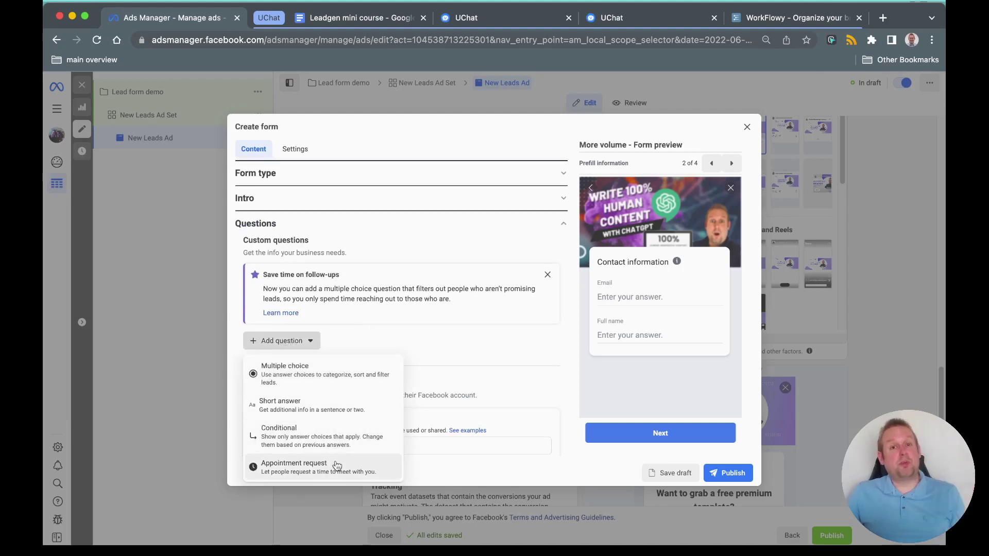
pyautogui.click(469, 318)
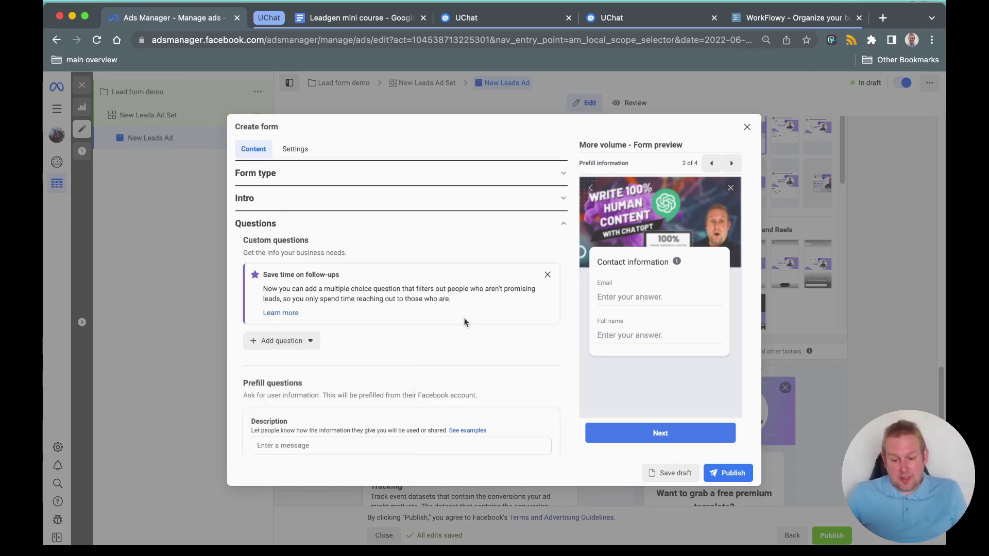
# - Add a Phone number prefill question and remove the Full name question
pyautogui.scroll(-5, 378, 326)
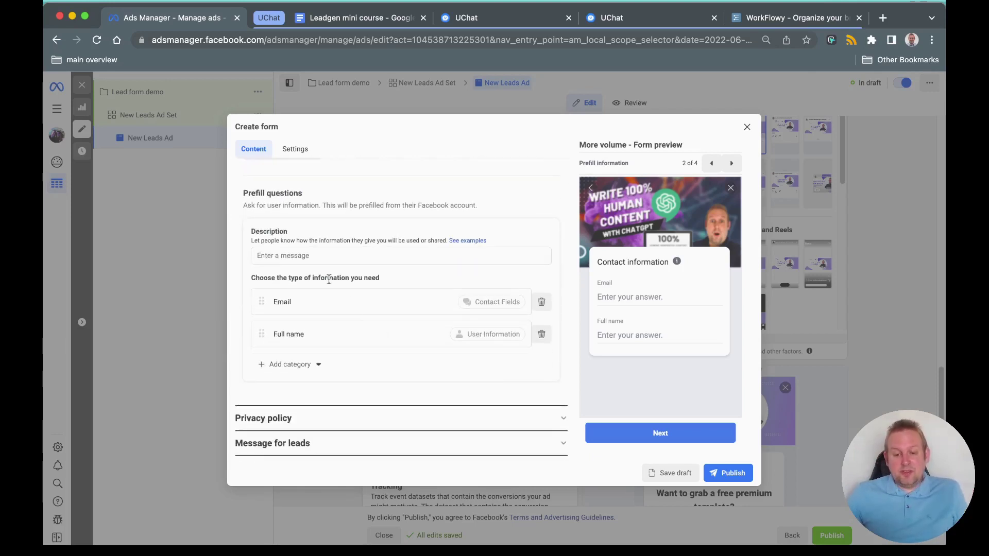
pyautogui.click(289, 364)
pyautogui.moveTo(298, 388)
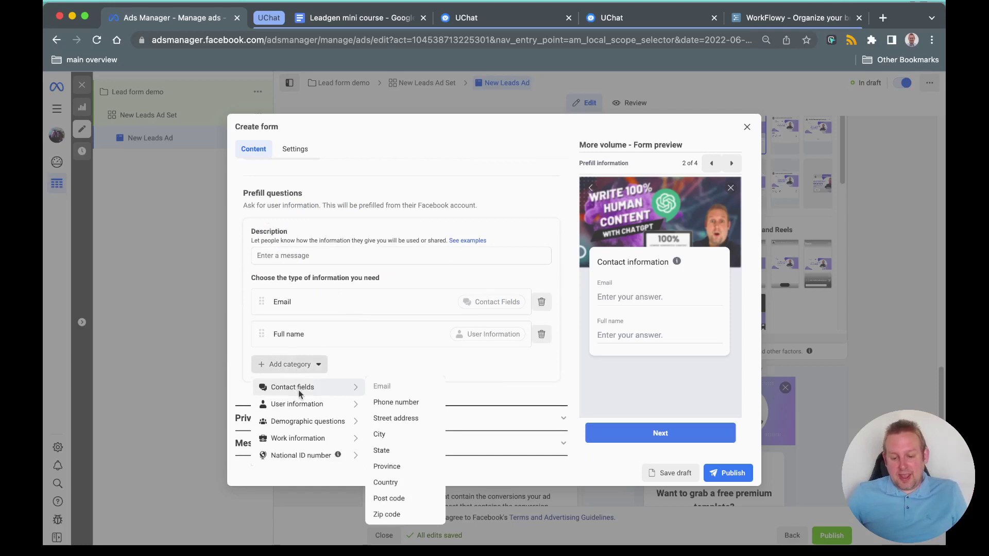
pyautogui.click(417, 402)
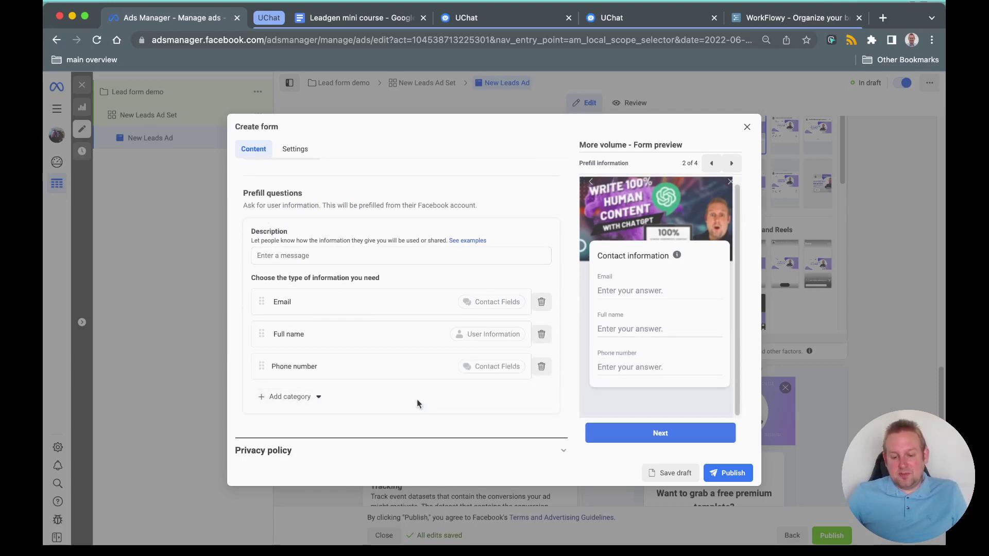
pyautogui.moveTo(261, 334); pyautogui.dragTo(264, 298)
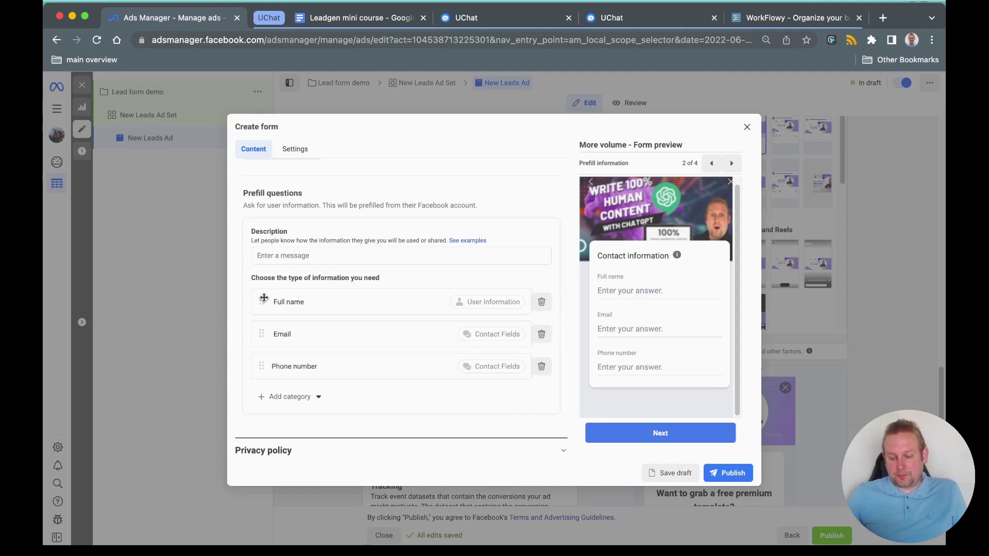
pyautogui.click(541, 303)
# - Add First name and Last name questions and order them First, Last, Email, Phone
pyautogui.click(291, 365)
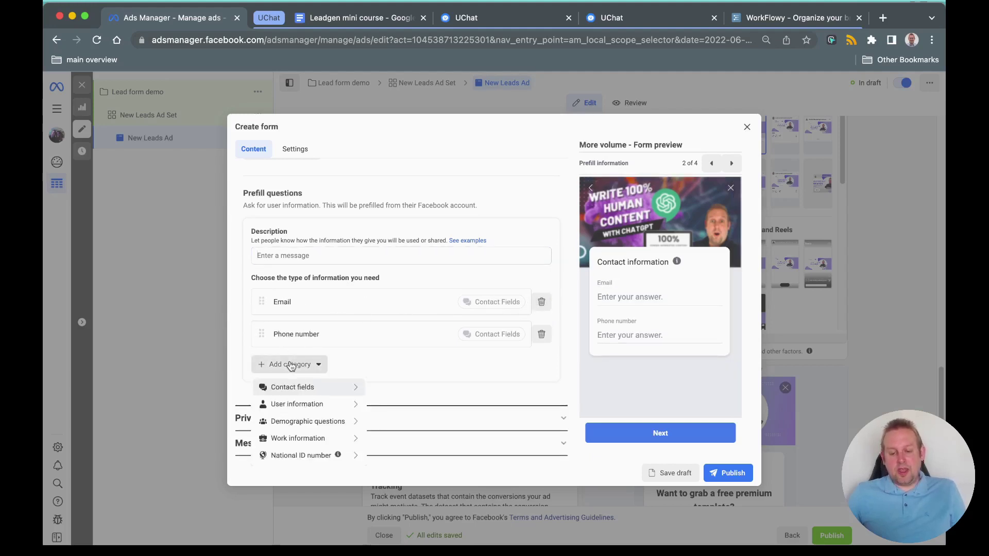
pyautogui.moveTo(294, 387)
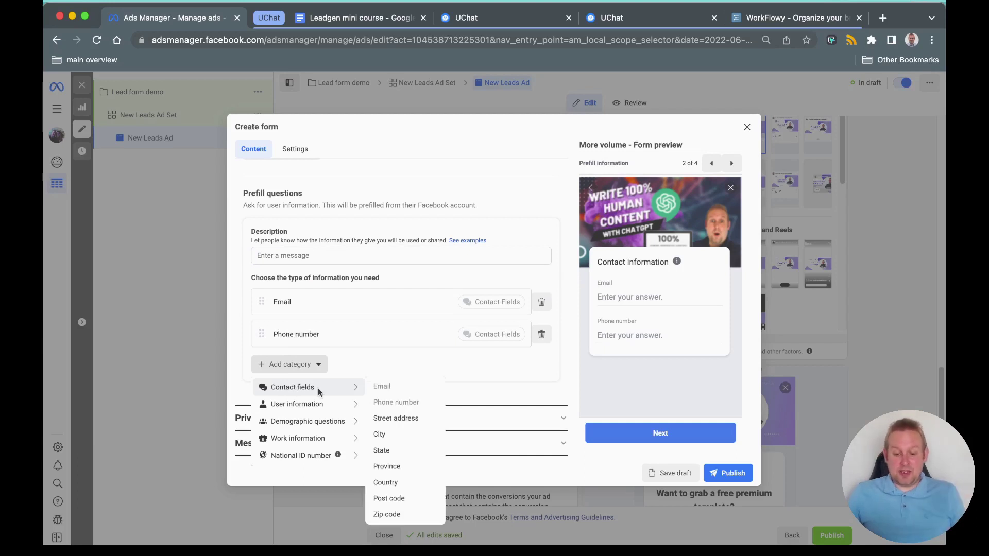
pyautogui.moveTo(333, 407)
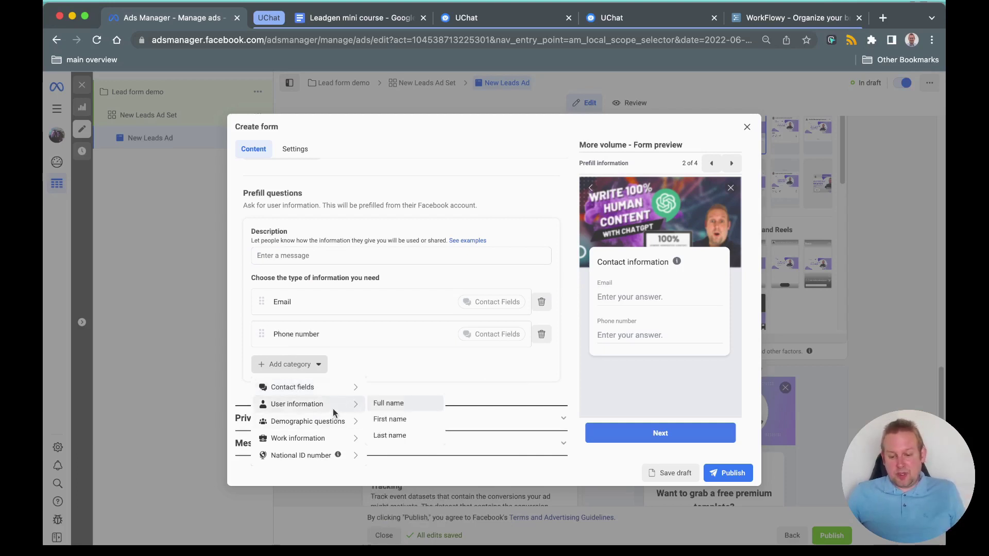
pyautogui.click(389, 421)
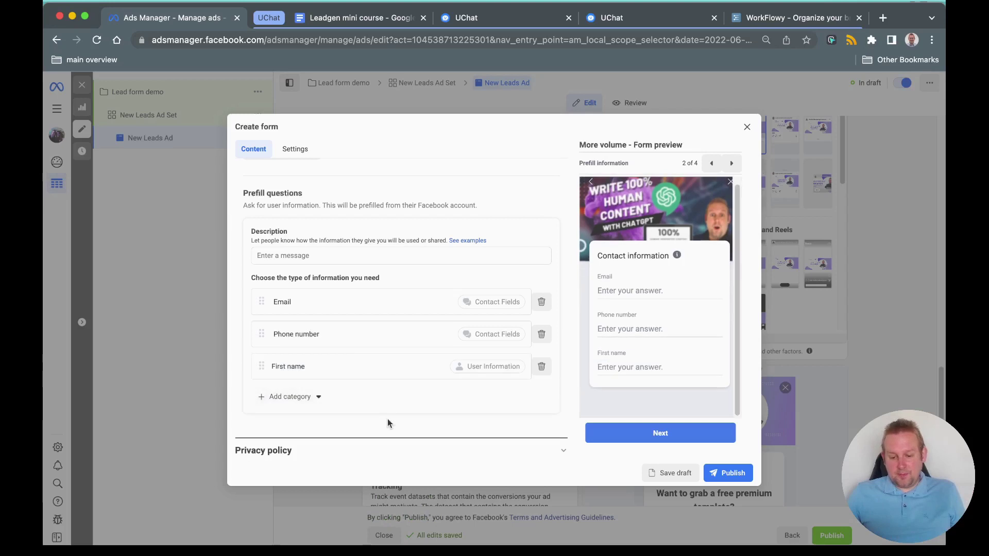
pyautogui.click(283, 398)
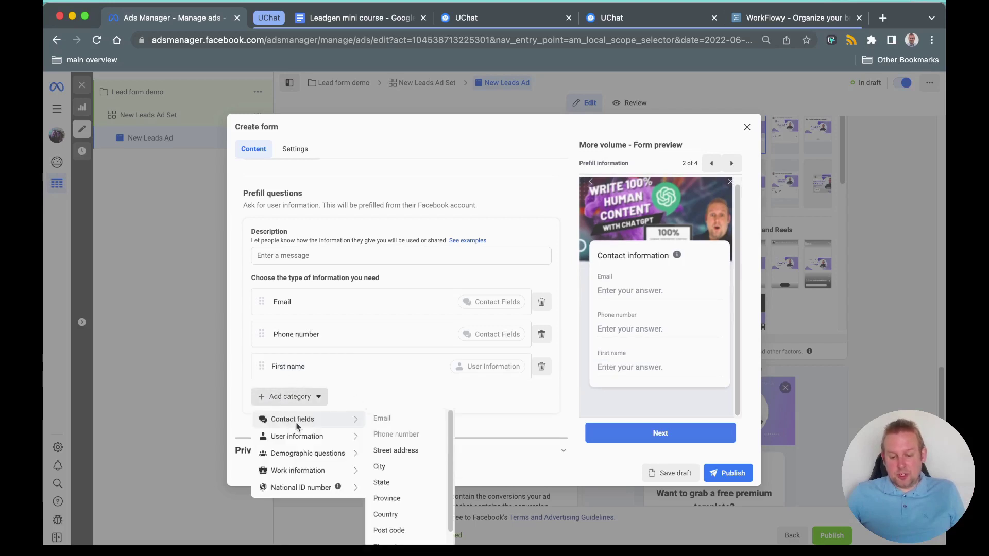
pyautogui.moveTo(347, 436)
pyautogui.click(390, 468)
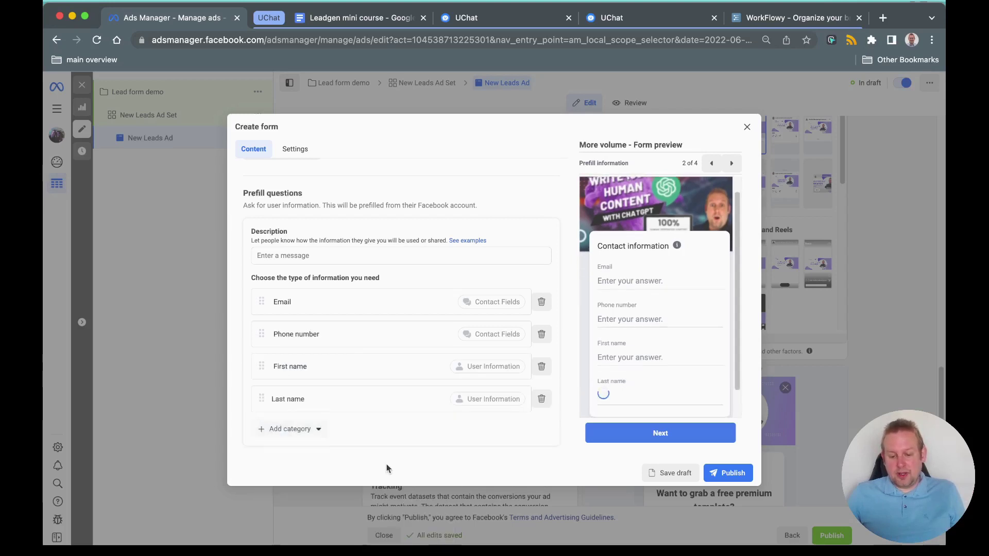
pyautogui.moveTo(261, 366); pyautogui.dragTo(263, 301)
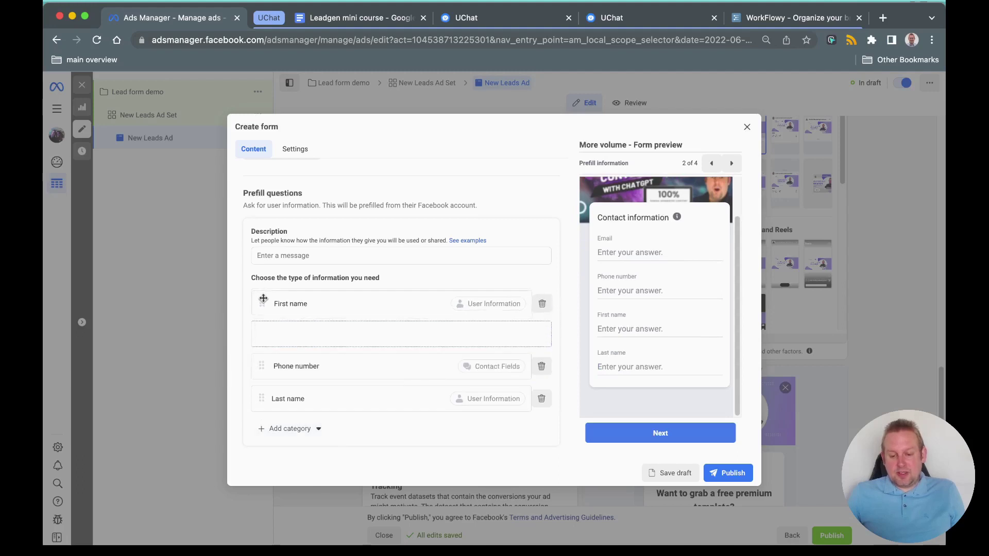
pyautogui.moveTo(260, 399); pyautogui.dragTo(262, 325)
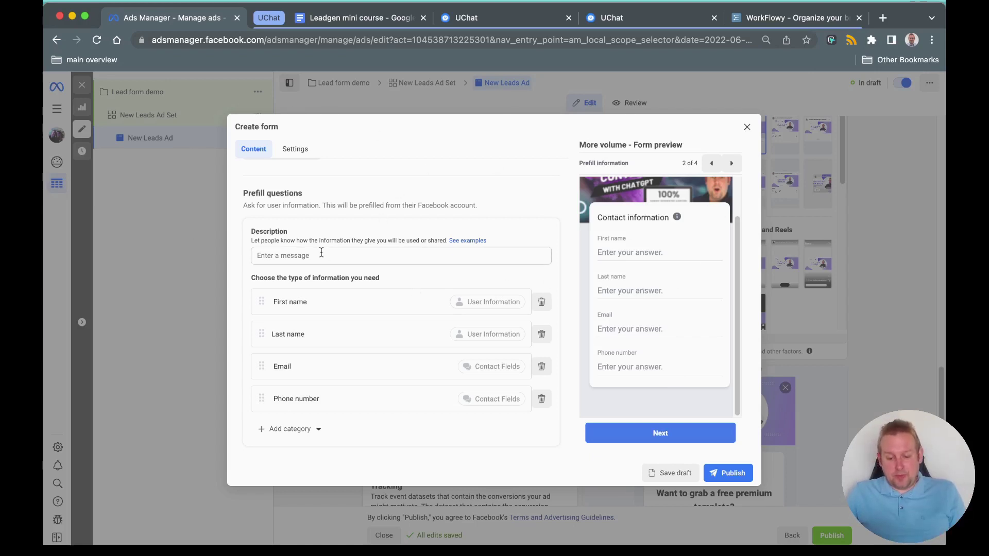
# - Paste the terms-and-conditions URL as the privacy policy link and set its link text to 'TOS'
pyautogui.scroll(-3, 322, 252)
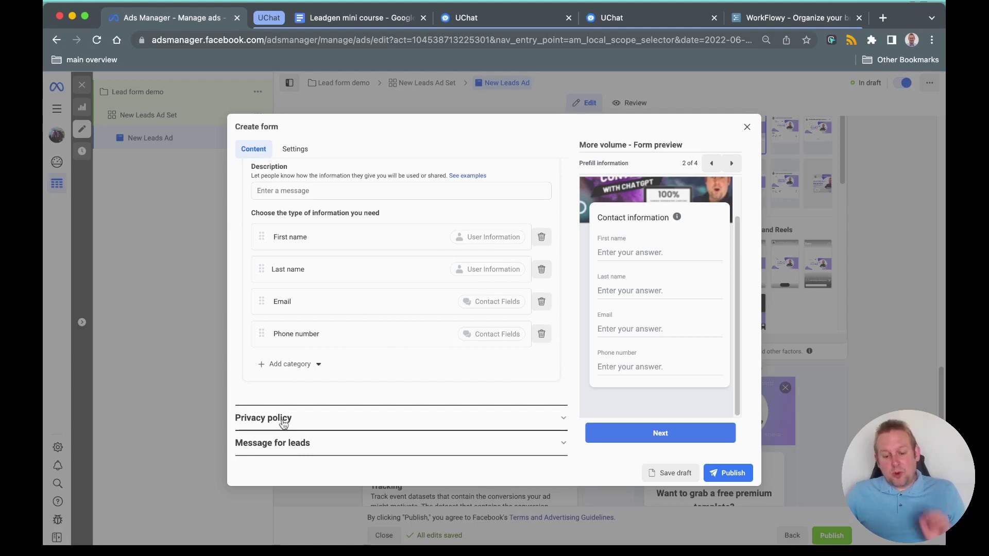
pyautogui.click(319, 423)
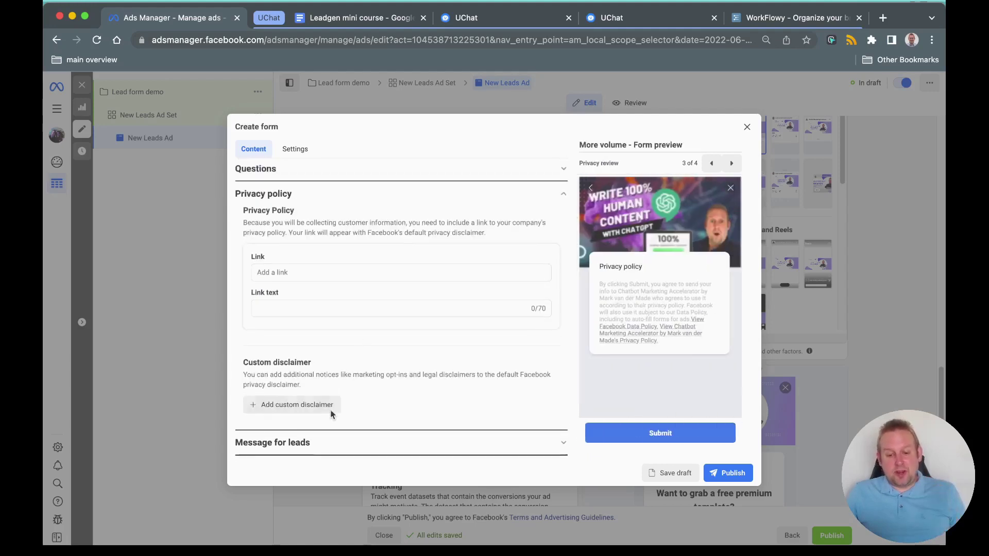
pyautogui.click(370, 276)
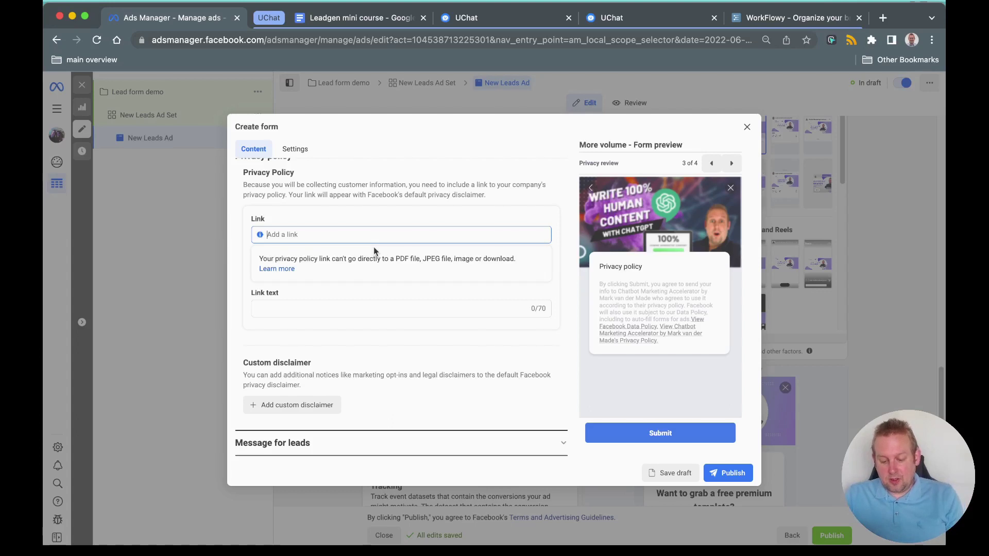
pyautogui.write('TOS')
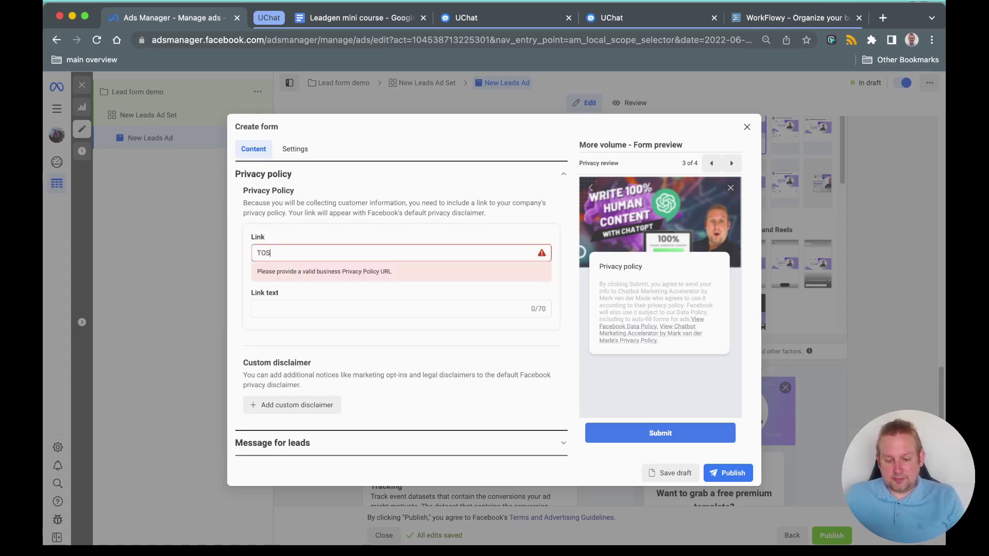
pyautogui.doubleClick(308, 253)
pyautogui.press('BackSpace')
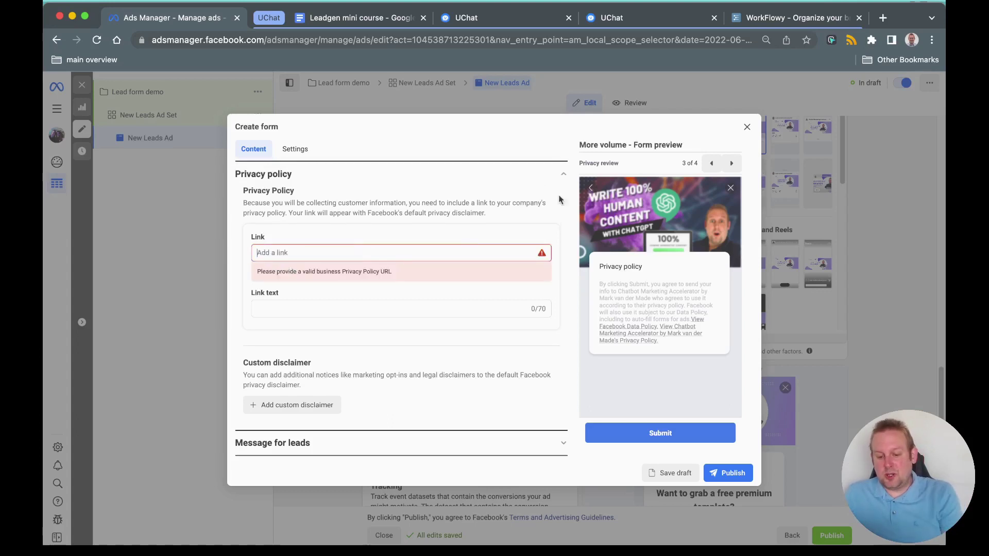
pyautogui.click(890, 16)
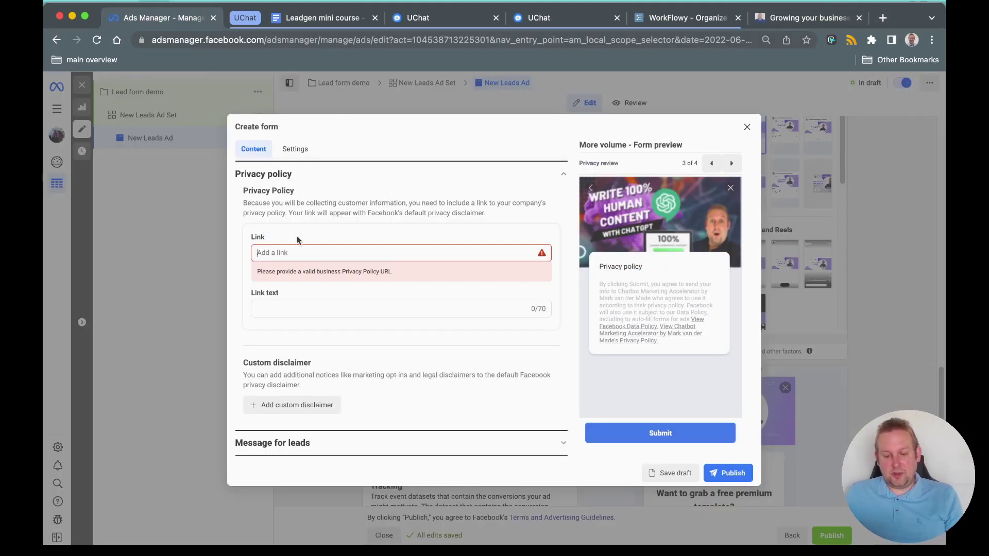
pyautogui.write('https://www.markvdmade.com/main/terms-and-conditions')
pyautogui.click(282, 307)
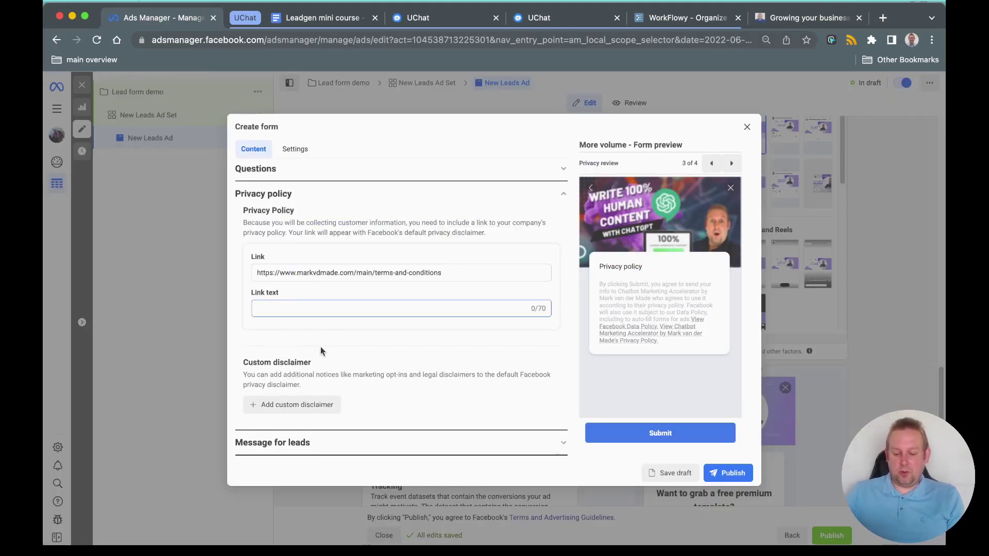
pyautogui.write('TOS')
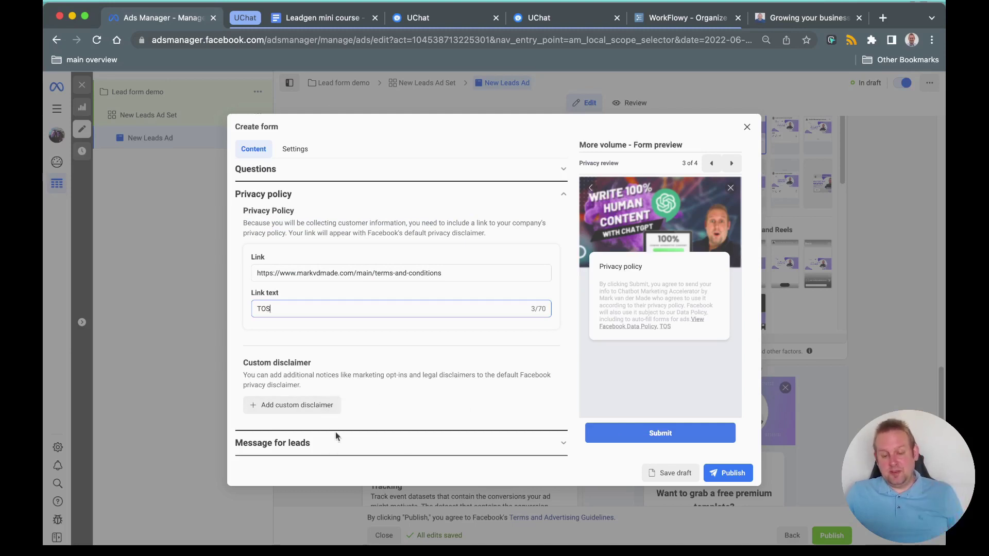
# - Review the thank-you headline and description, keeping View website as the button action
pyautogui.click(339, 448)
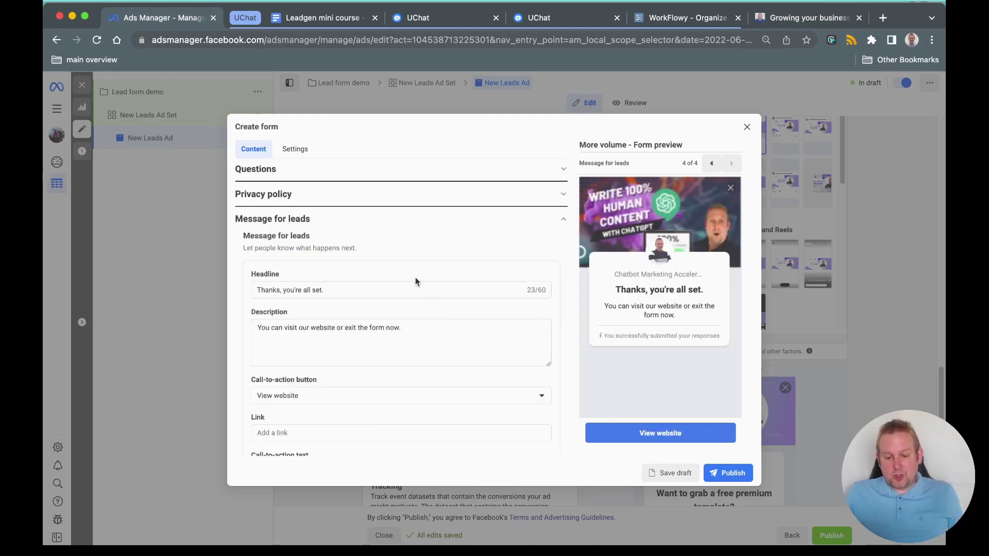
pyautogui.click(335, 289)
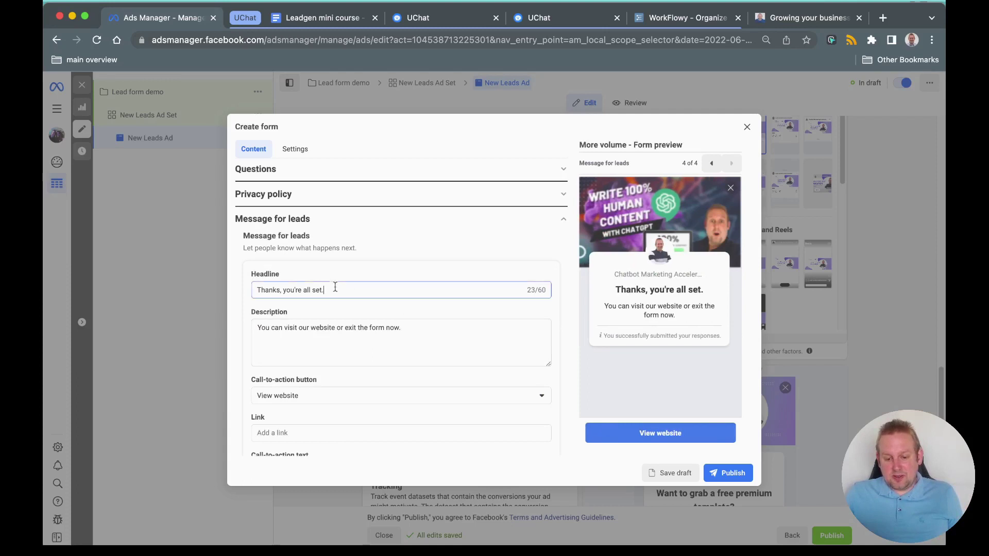
pyautogui.tripleClick(366, 290)
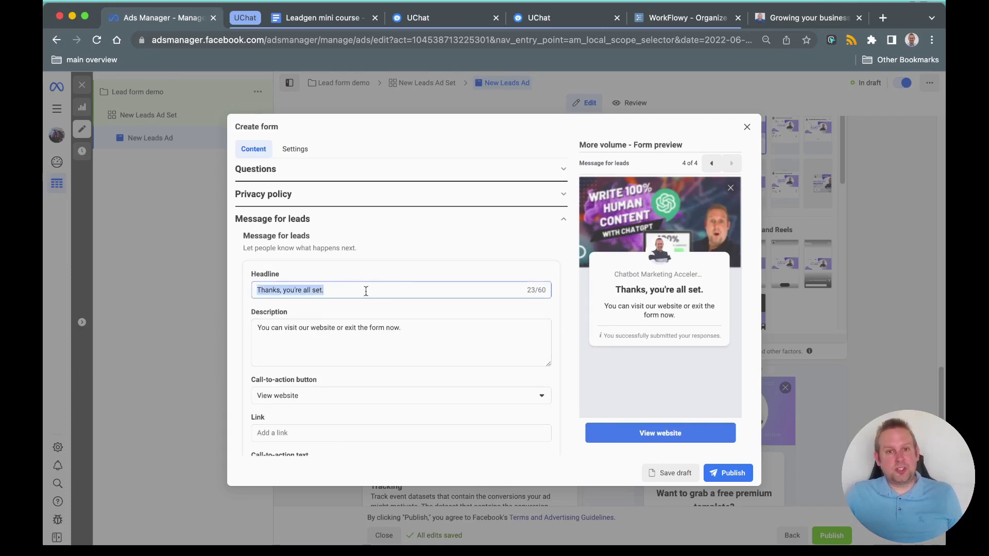
pyautogui.click(426, 345)
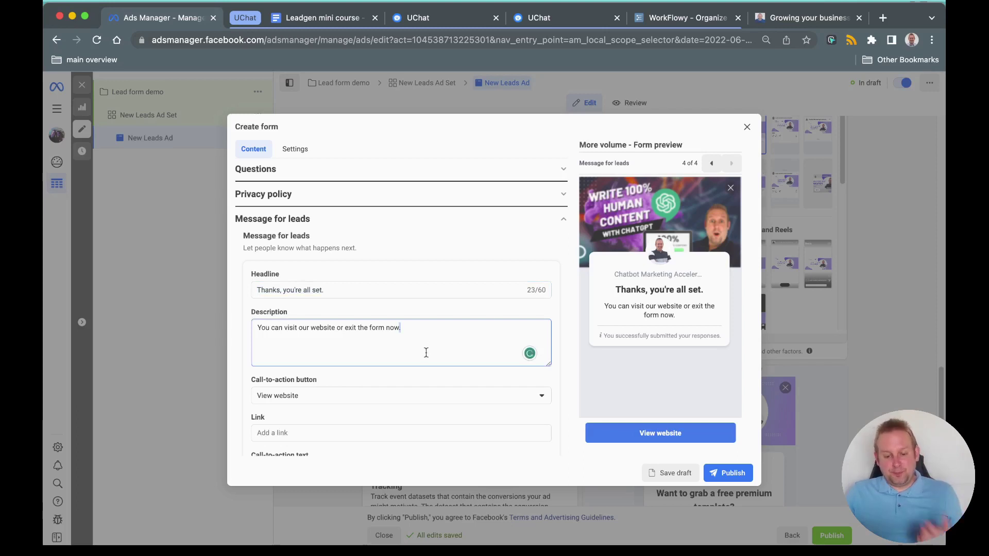
pyautogui.scroll(-2, 421, 356)
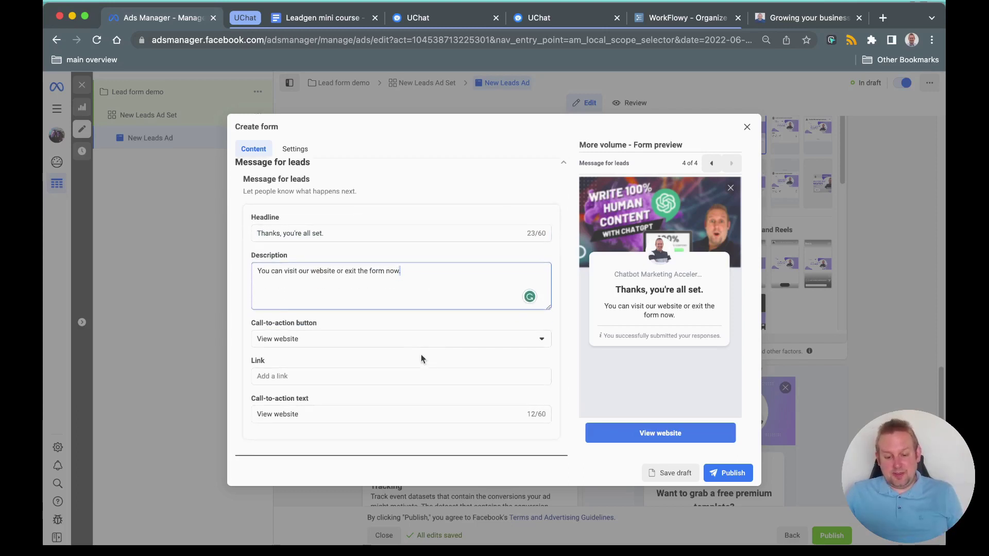
pyautogui.click(412, 343)
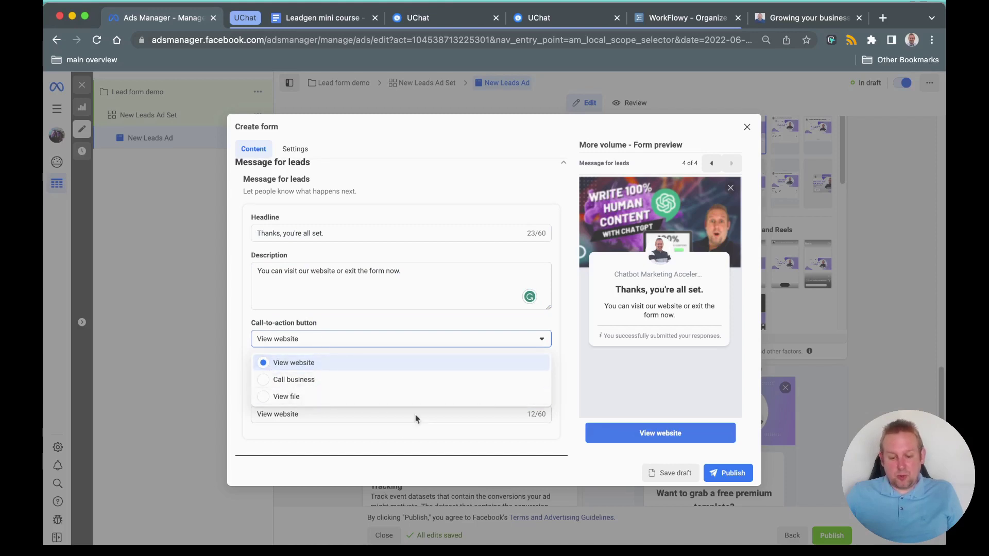
pyautogui.click(432, 436)
pyautogui.click(394, 413)
pyautogui.press('super+a')
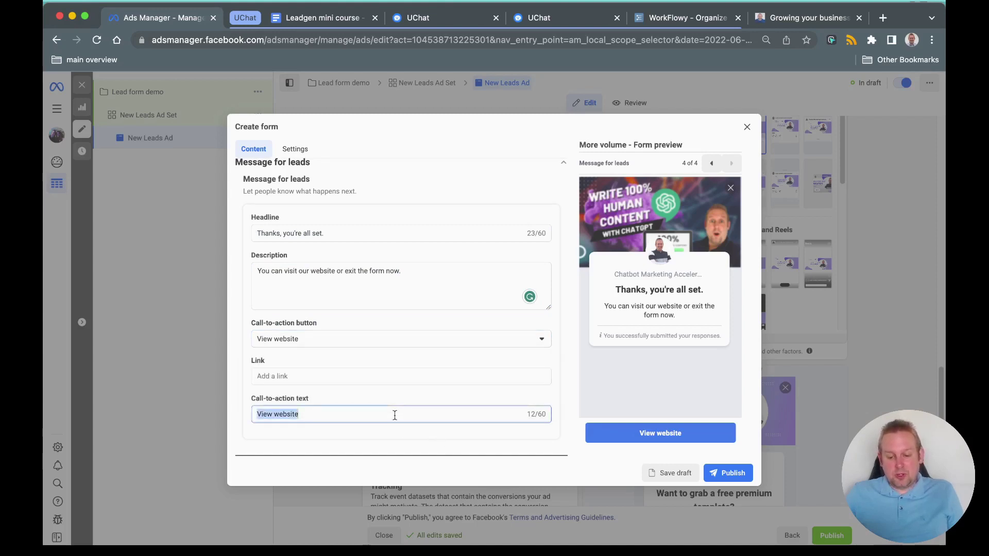
pyautogui.press('BackSpace')
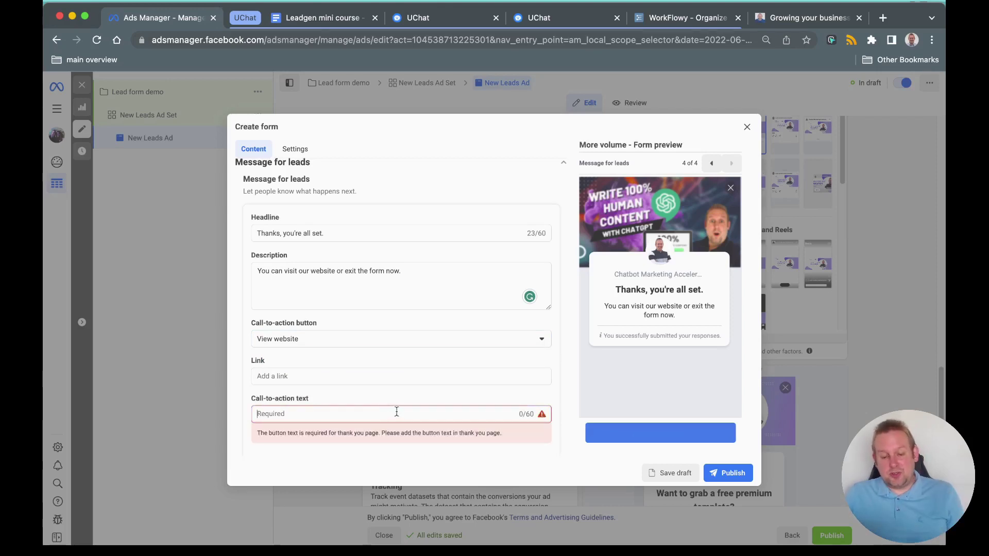
pyautogui.write('Visit')
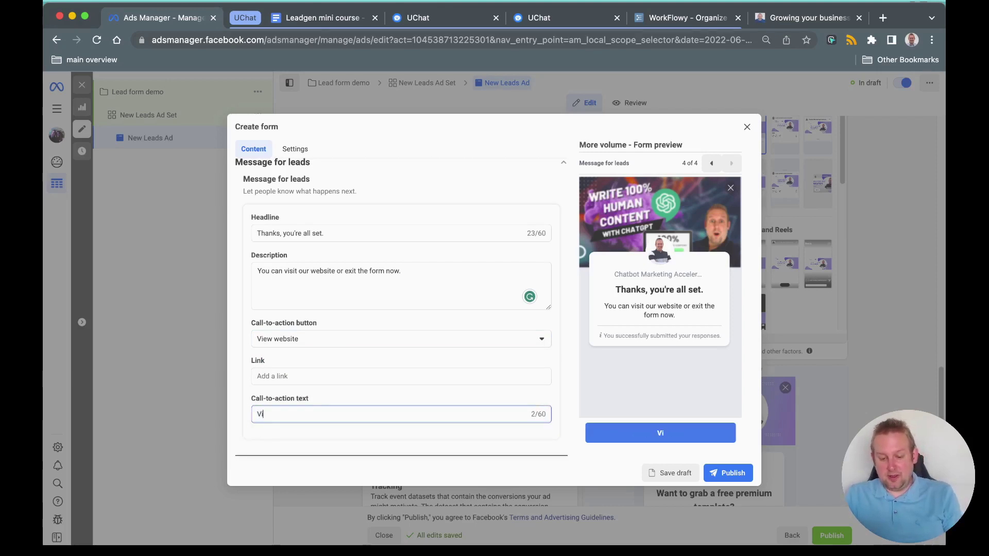
pyautogui.press('BackSpace')
pyautogui.press('BackSpace')
pyautogui.press('BackSpace')
pyautogui.press('BackSpace')
pyautogui.press('BackSpace')
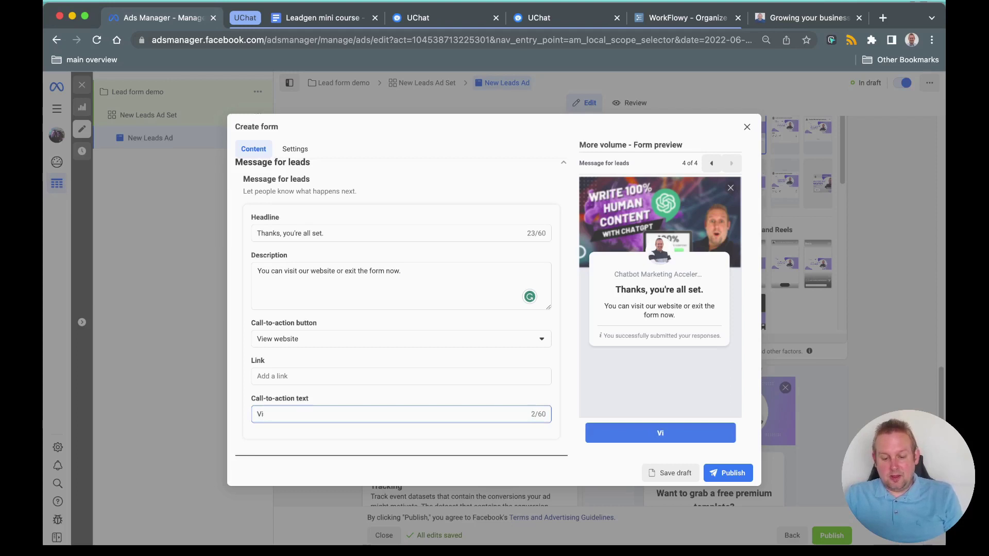
pyautogui.write('Learn more')
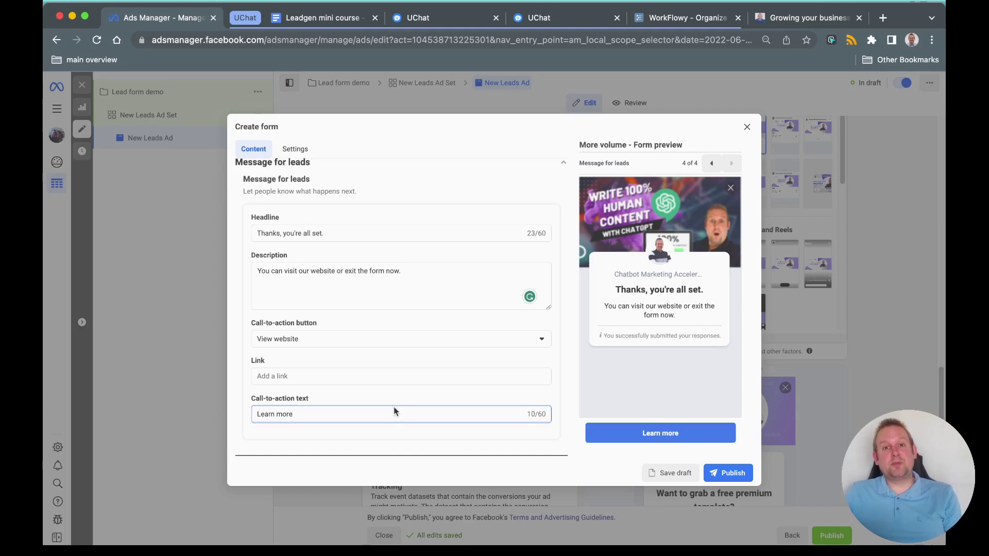
pyautogui.click(280, 377)
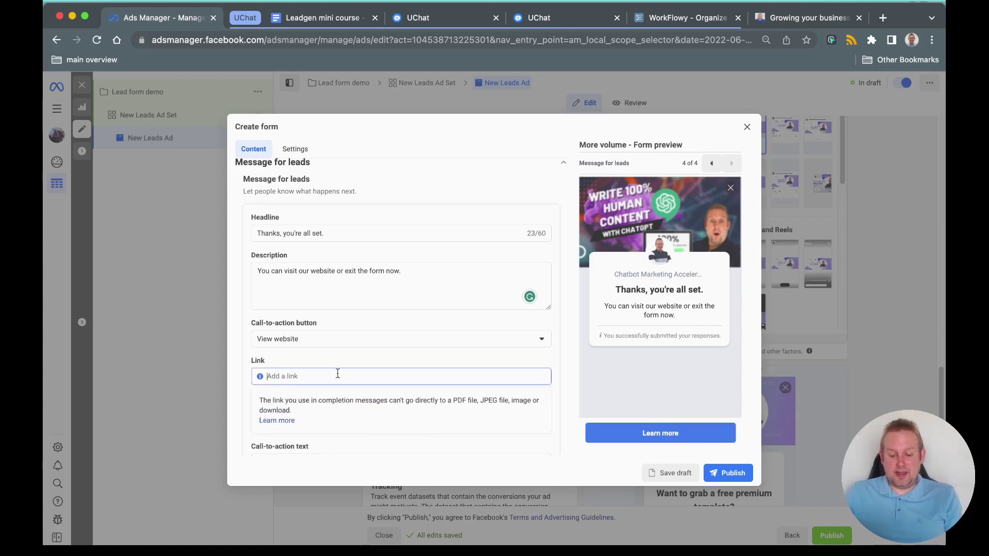
pyautogui.write('https:/')
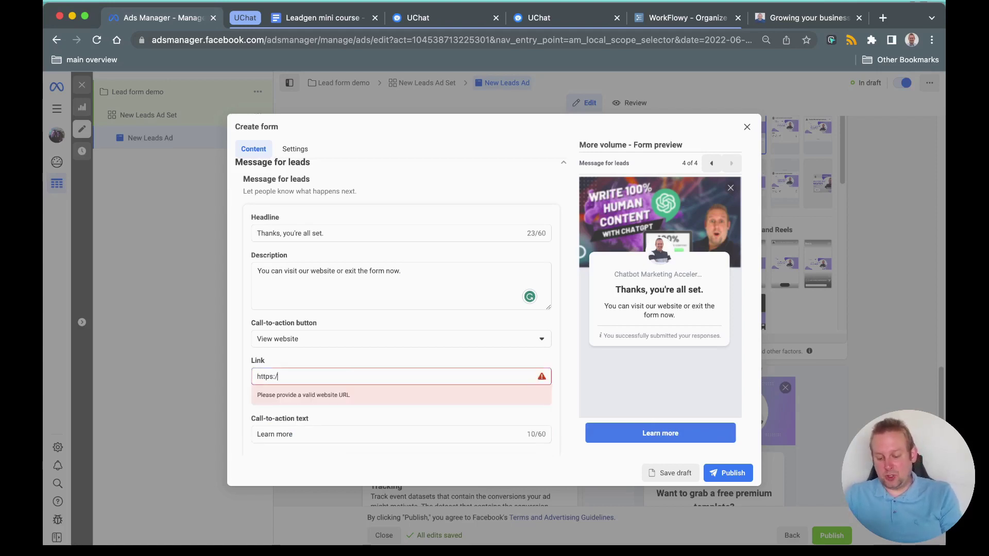
pyautogui.write('/google.com')
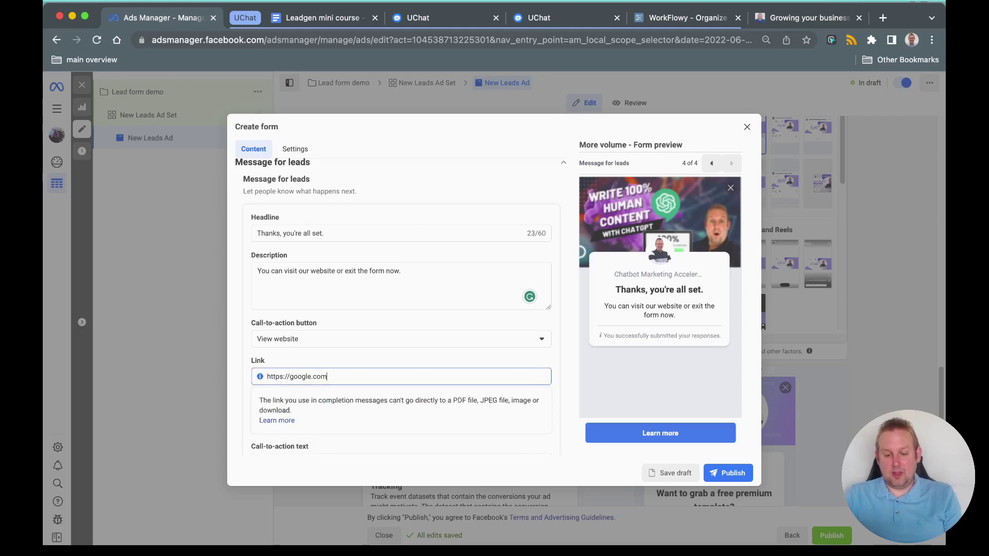
pyautogui.scroll(-1, 462, 396)
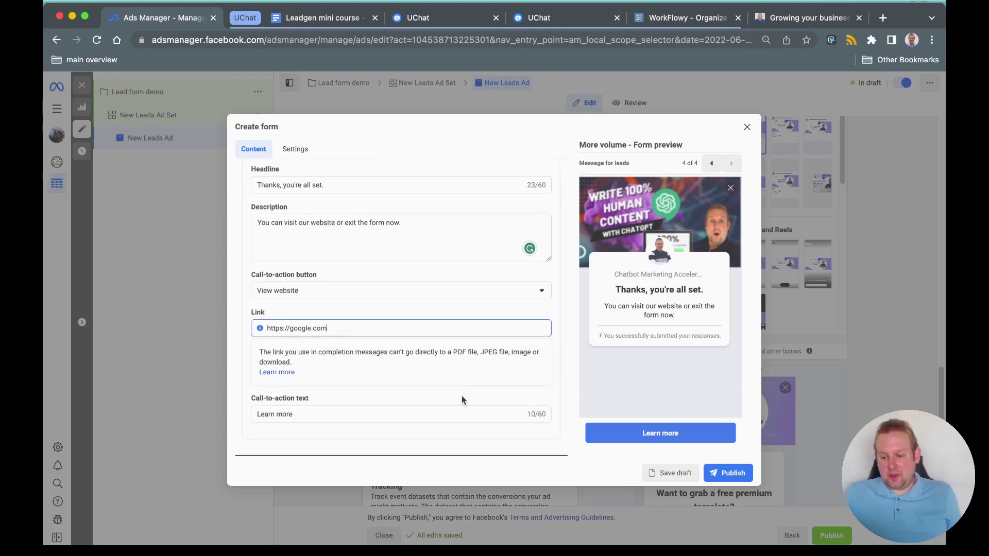
pyautogui.scroll(5, 462, 395)
# - Expand the form type, Intro and Questions sections of the form
pyautogui.click(363, 225)
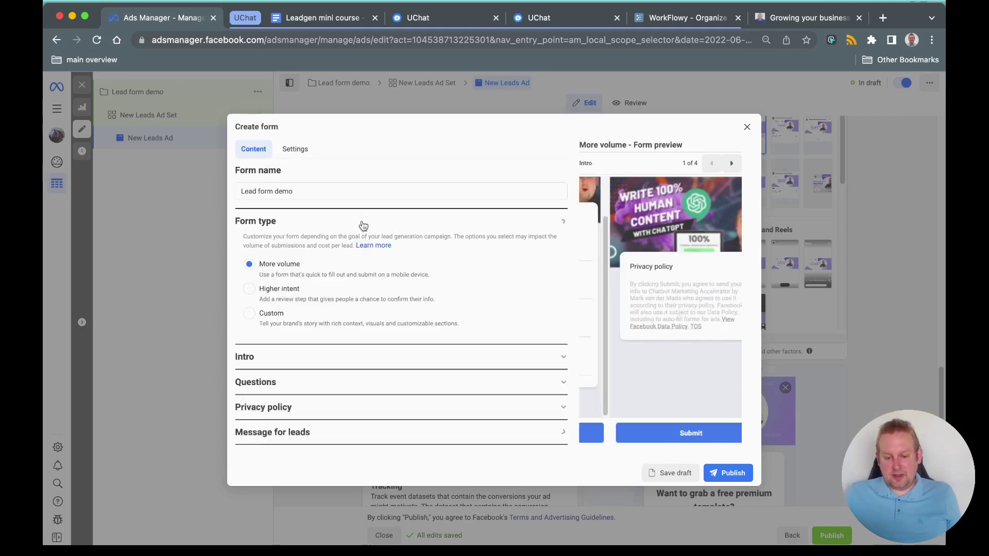
pyautogui.click(320, 354)
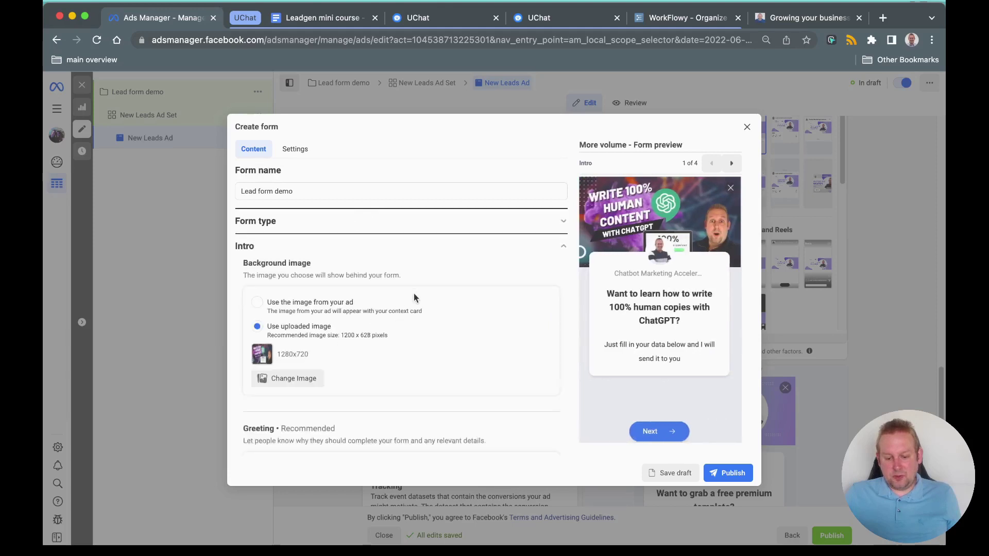
pyautogui.scroll(-3, 413, 293)
pyautogui.scroll(-1, 301, 308)
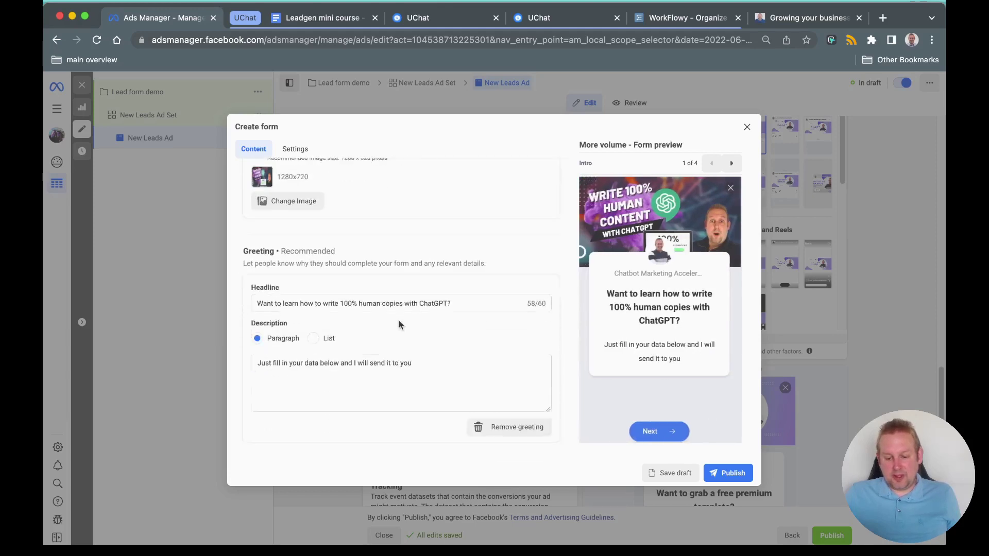
pyautogui.scroll(-1, 400, 322)
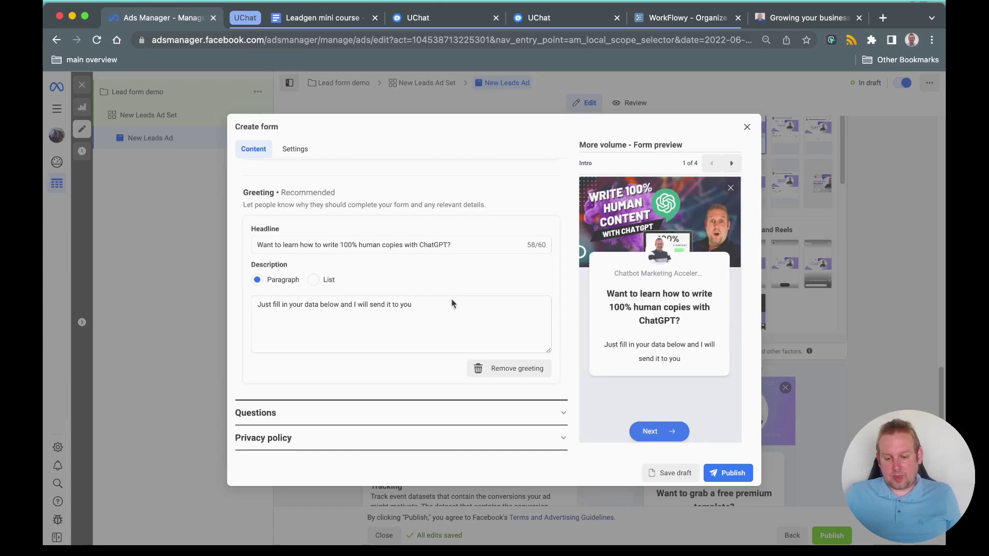
pyautogui.scroll(-1, 451, 299)
pyautogui.click(327, 396)
pyautogui.scroll(-1, 380, 325)
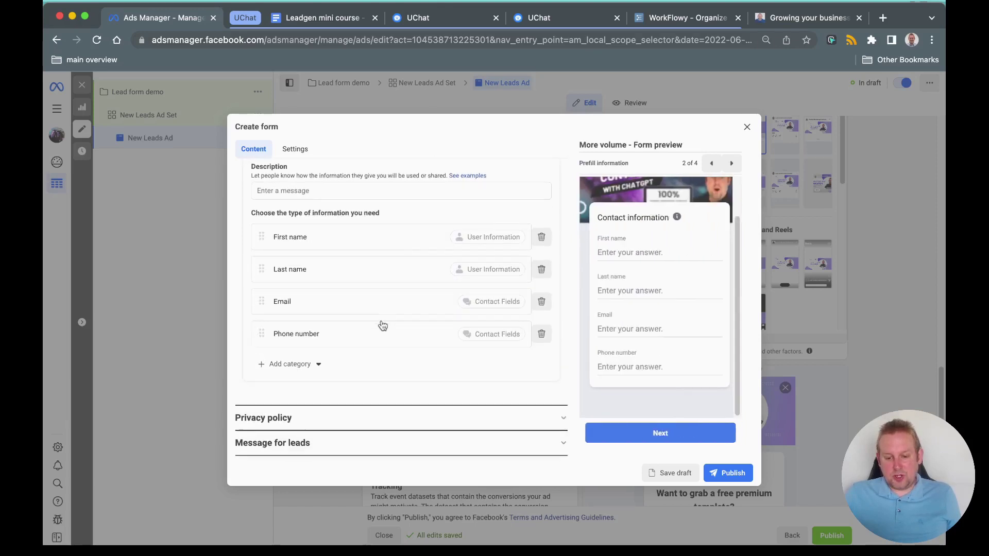
pyautogui.scroll(3, 379, 325)
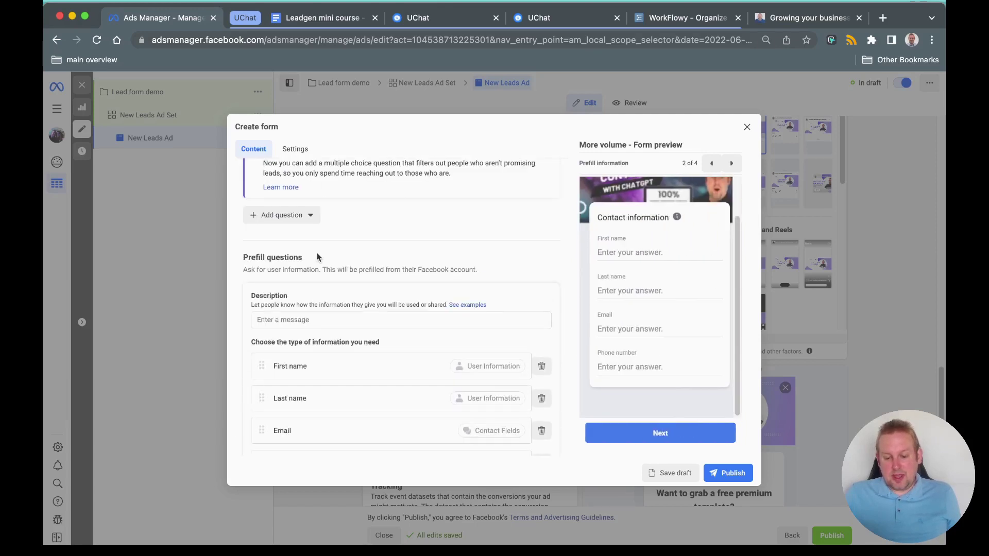
# - Set the prefill questions description to 'We keep your data safely stored on our servers and will not share with third-parties'
pyautogui.click(320, 320)
pyautogui.scroll(-1, 375, 358)
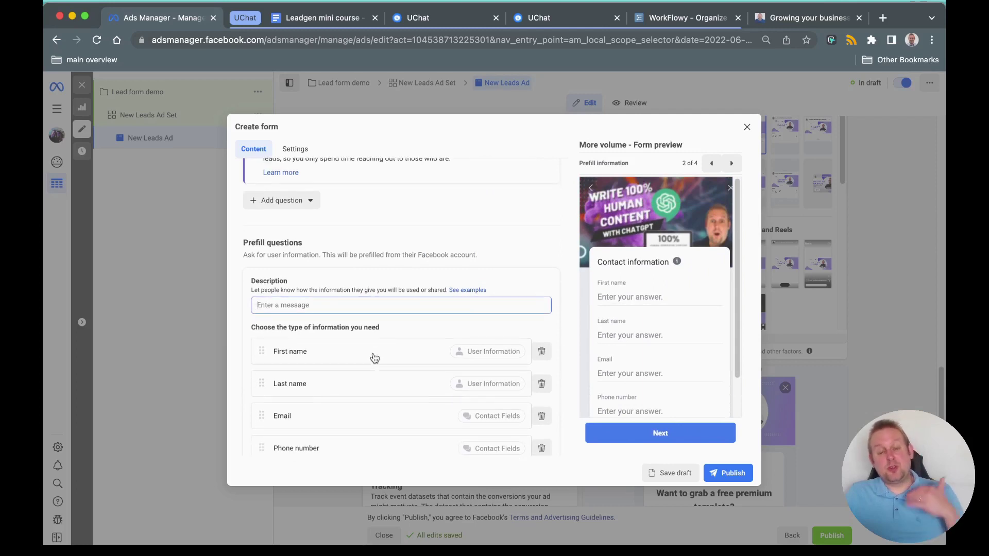
pyautogui.scroll(-1, 375, 358)
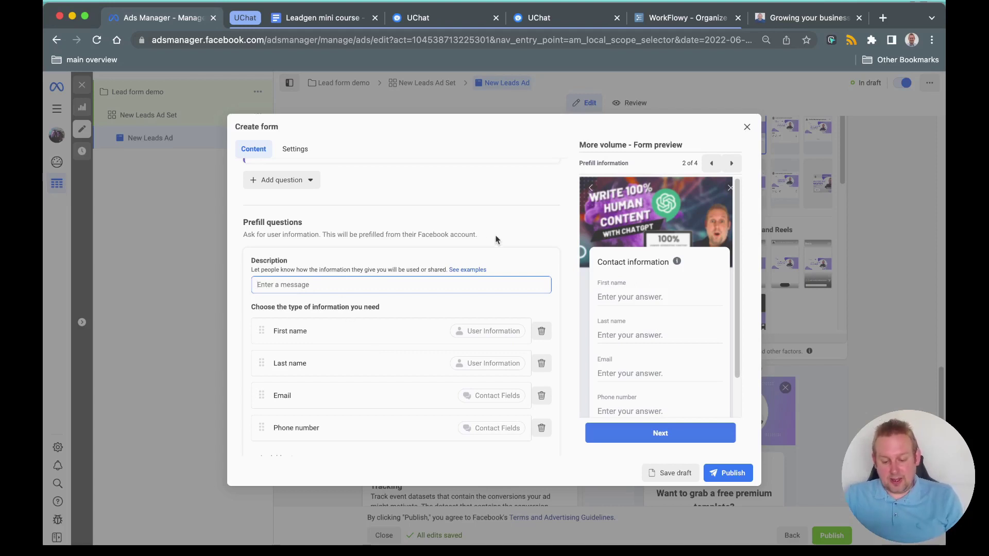
pyautogui.write('We keep your data safely stored on our servers and will not ')
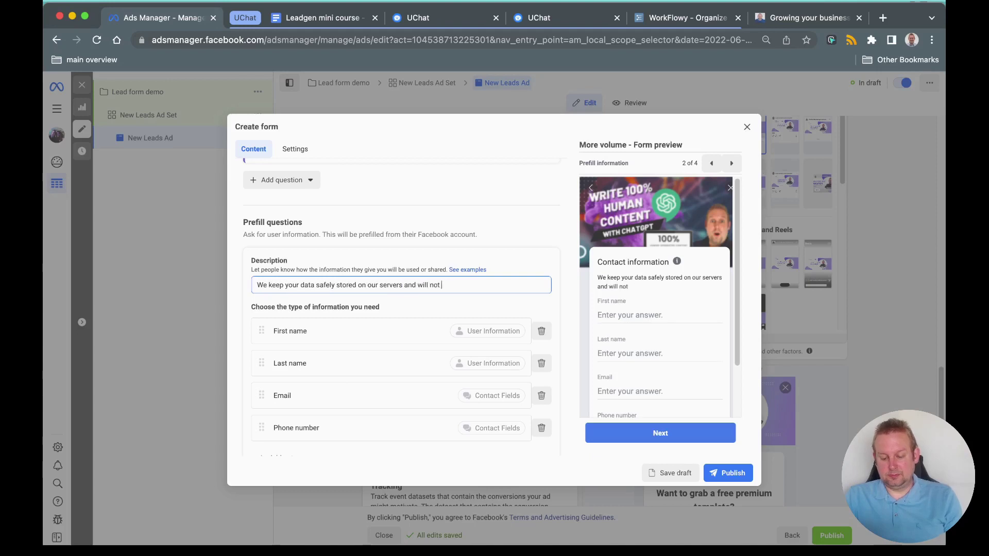
pyautogui.write('share with third-parties')
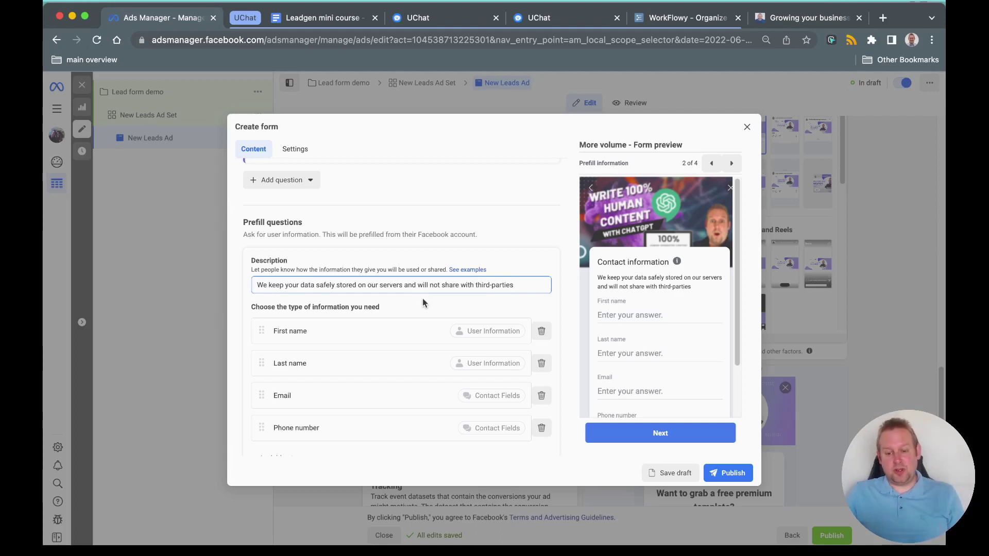
pyautogui.scroll(-3, 422, 303)
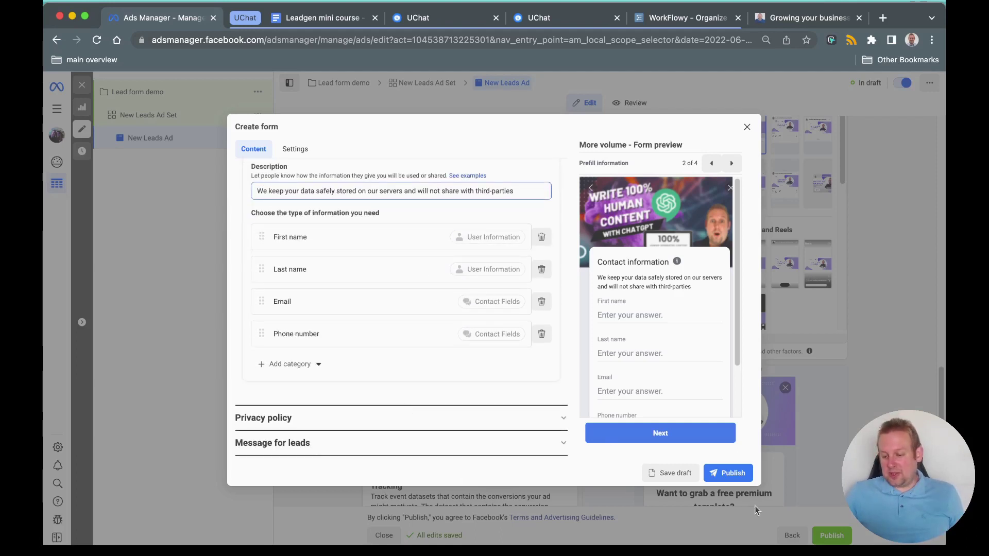
# - Publish 'Lead form demo' and check in the ad editor that it is the selected instant form
pyautogui.click(732, 477)
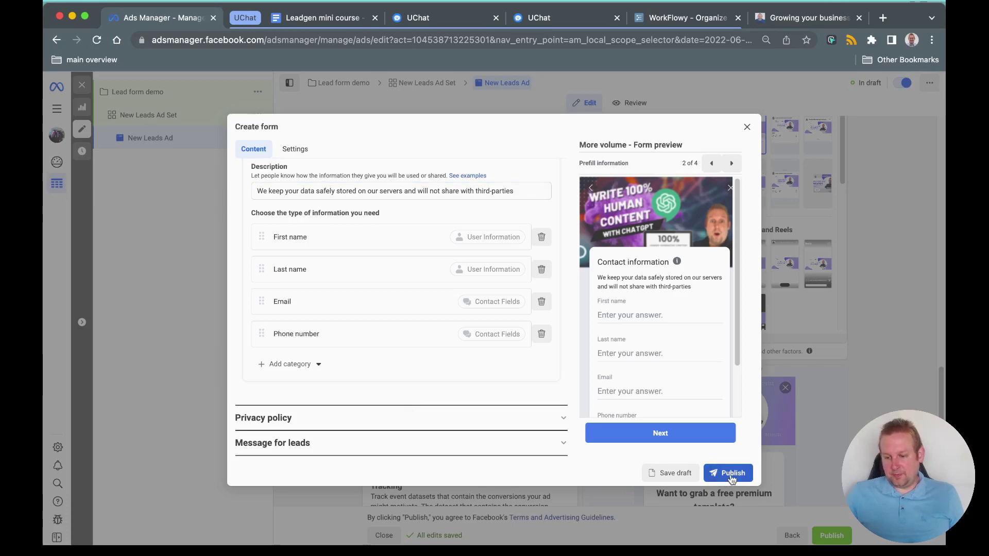
pyautogui.click(732, 476)
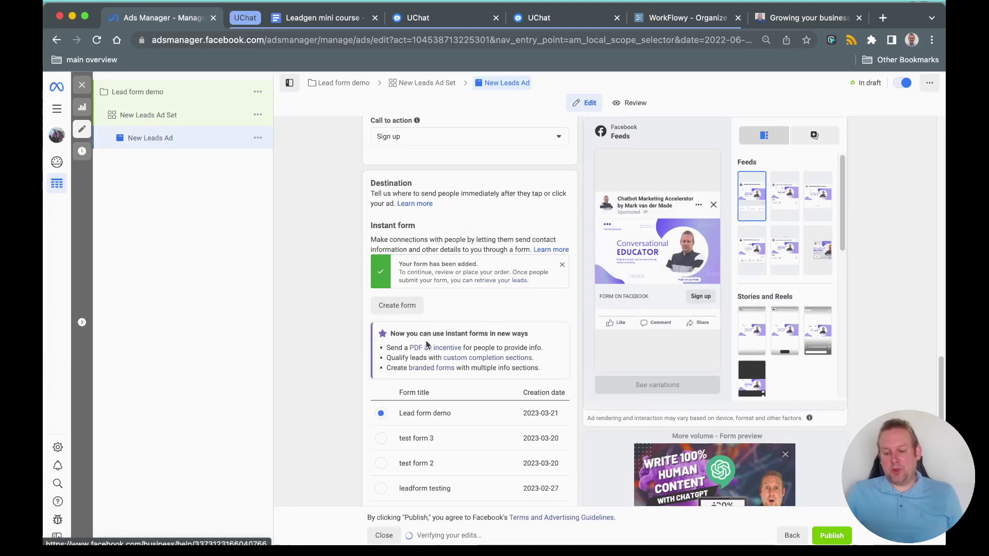
pyautogui.scroll(-2, 427, 350)
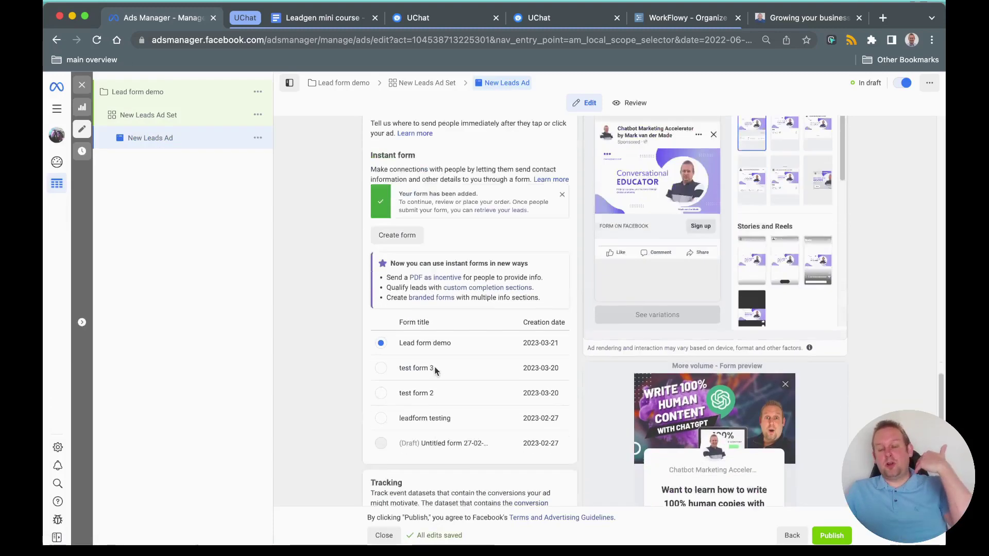
pyautogui.scroll(-2, 434, 366)
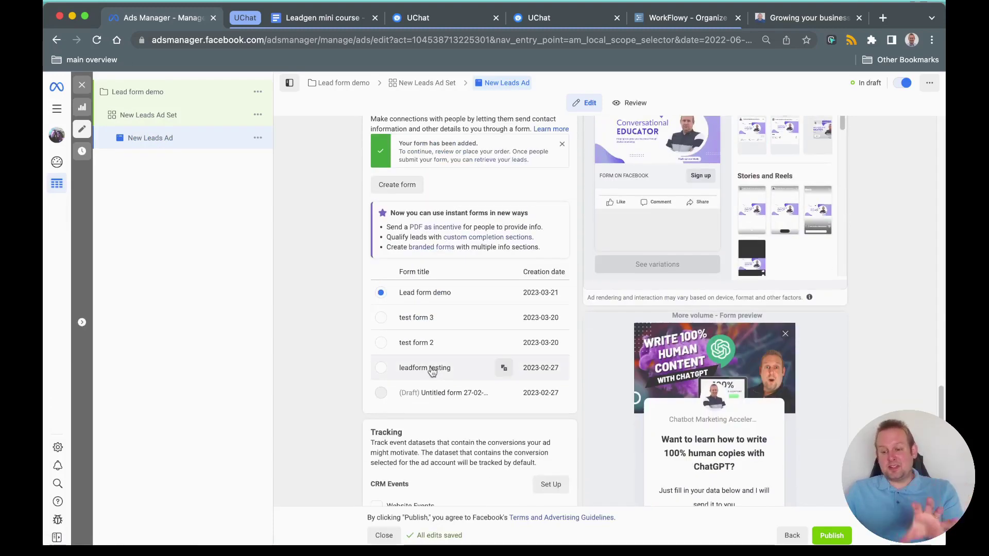
pyautogui.scroll(-4, 431, 371)
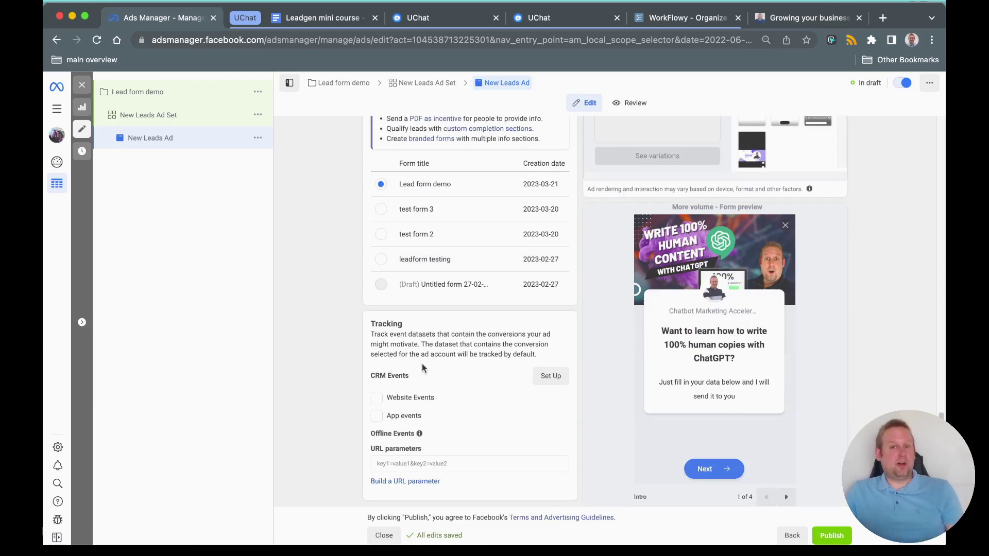
pyautogui.scroll(9, 421, 363)
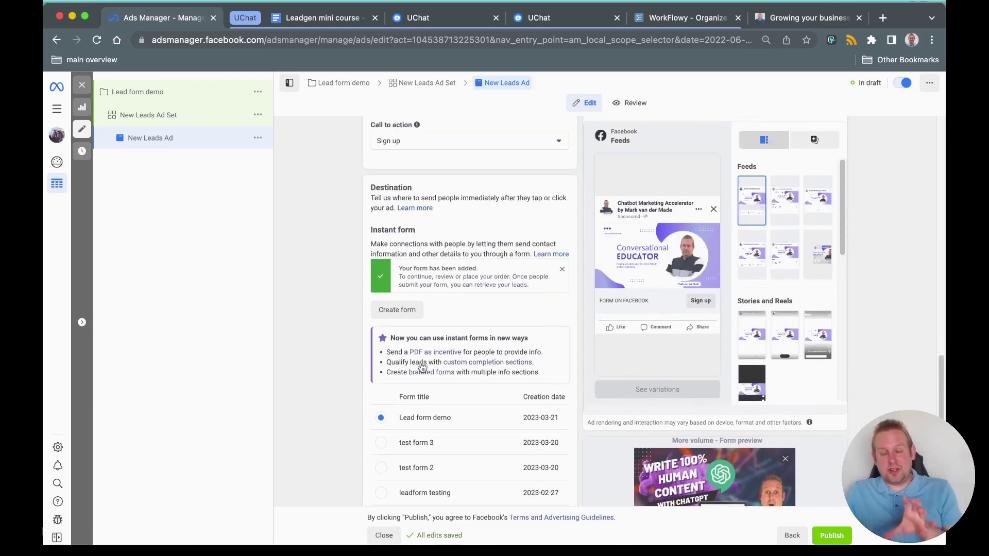
pyautogui.scroll(9, 421, 362)
pyautogui.scroll(-4, 420, 360)
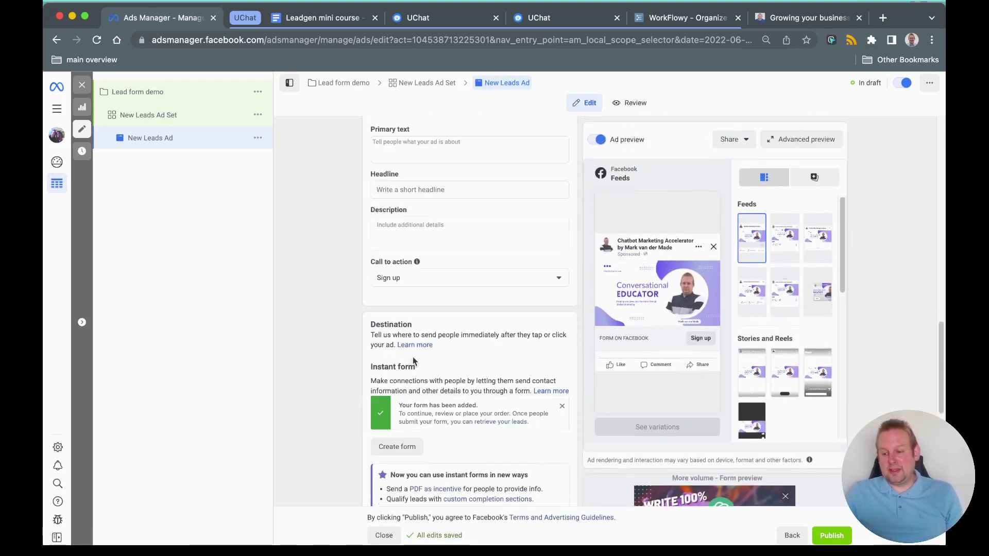
pyautogui.scroll(-1, 412, 362)
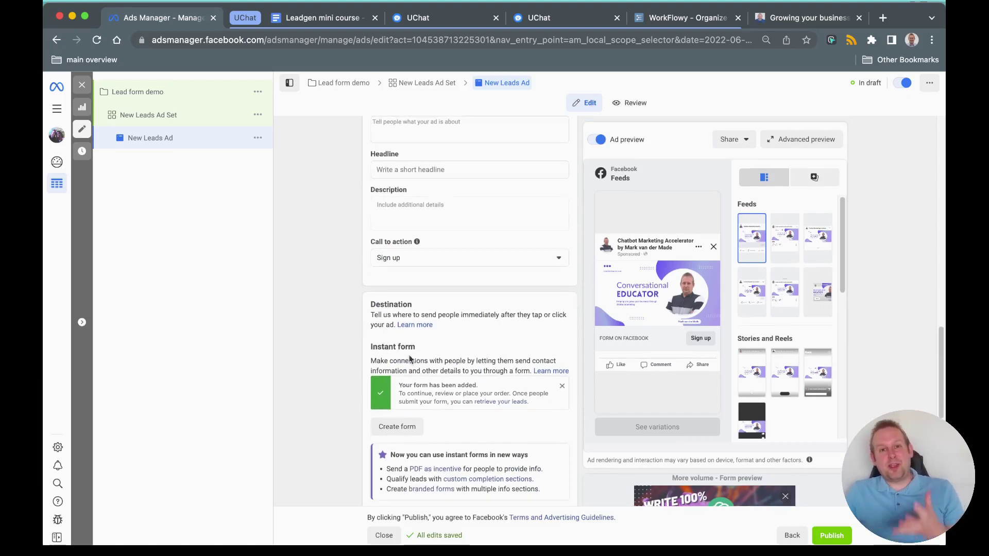